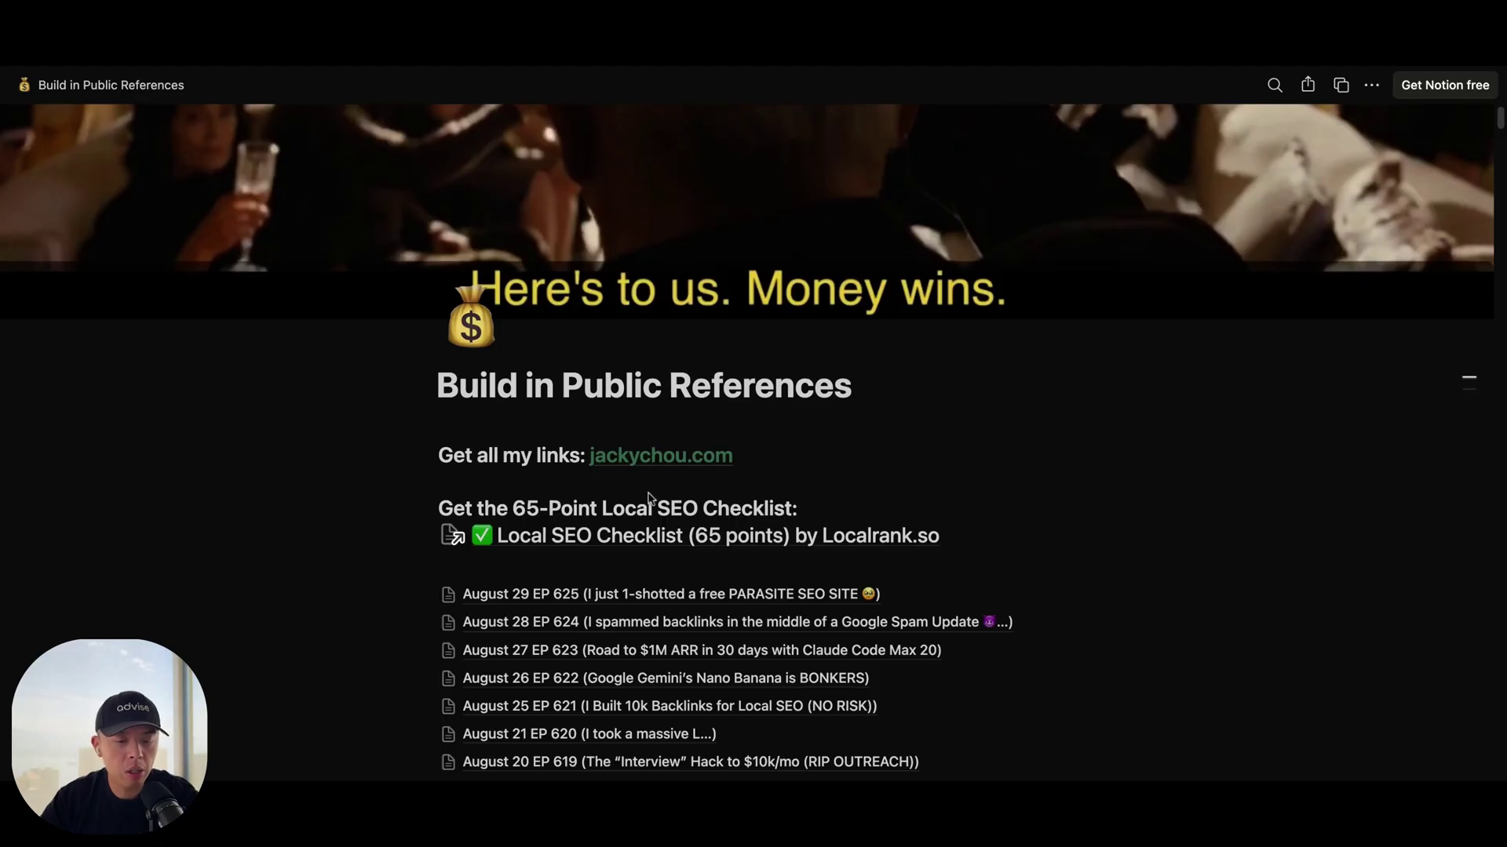
# Open the 'August 29 EP 625' episode page from the Build in Public References list.
pyautogui.click(792, 599)
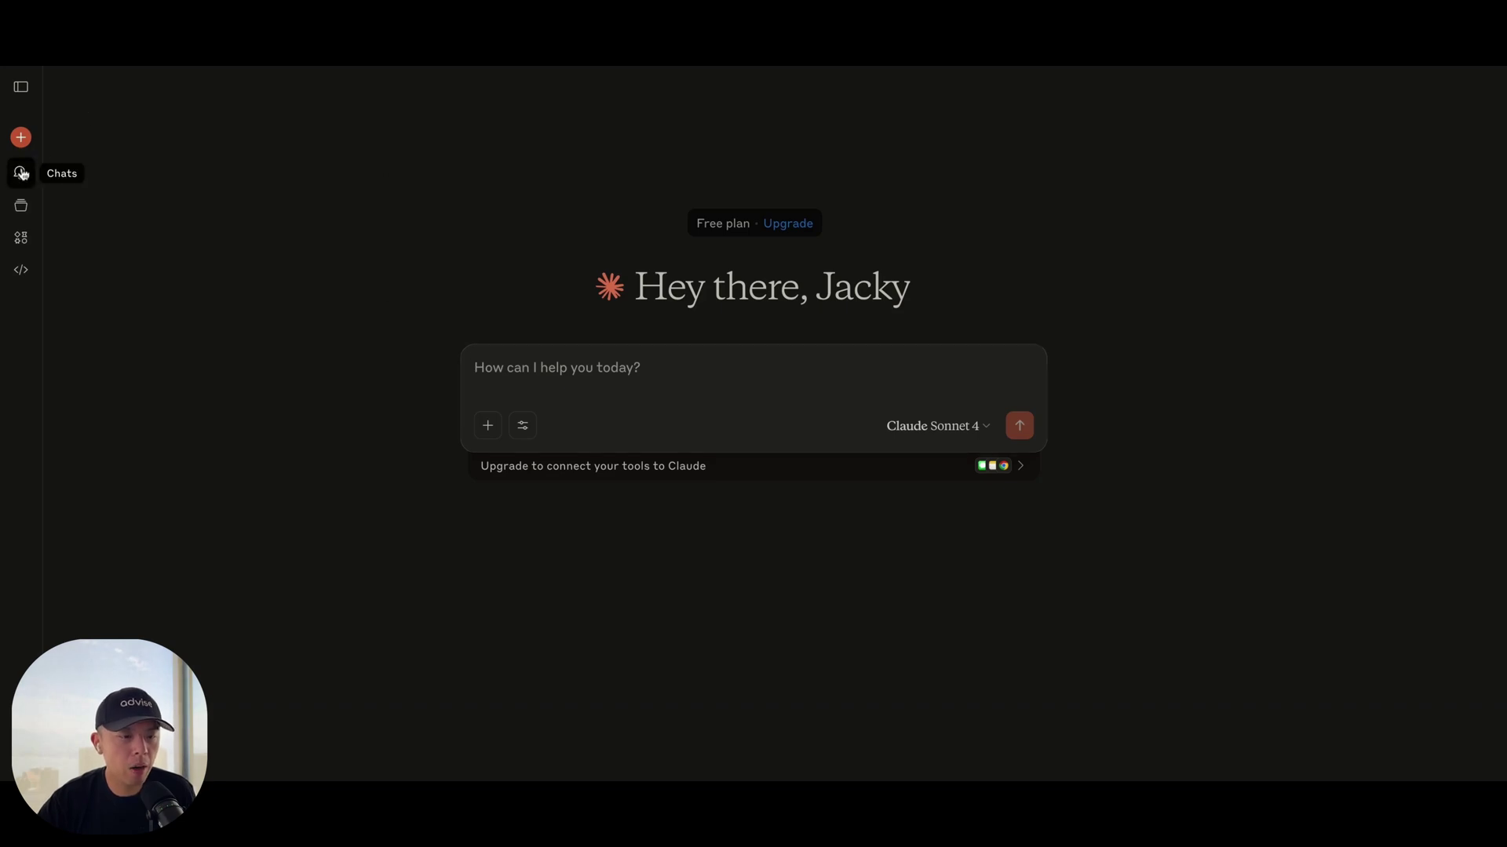
# Browse the Artifacts gallery down to the Apps and websites chat with the LocalSEO Review artifact.
pyautogui.click(22, 238)
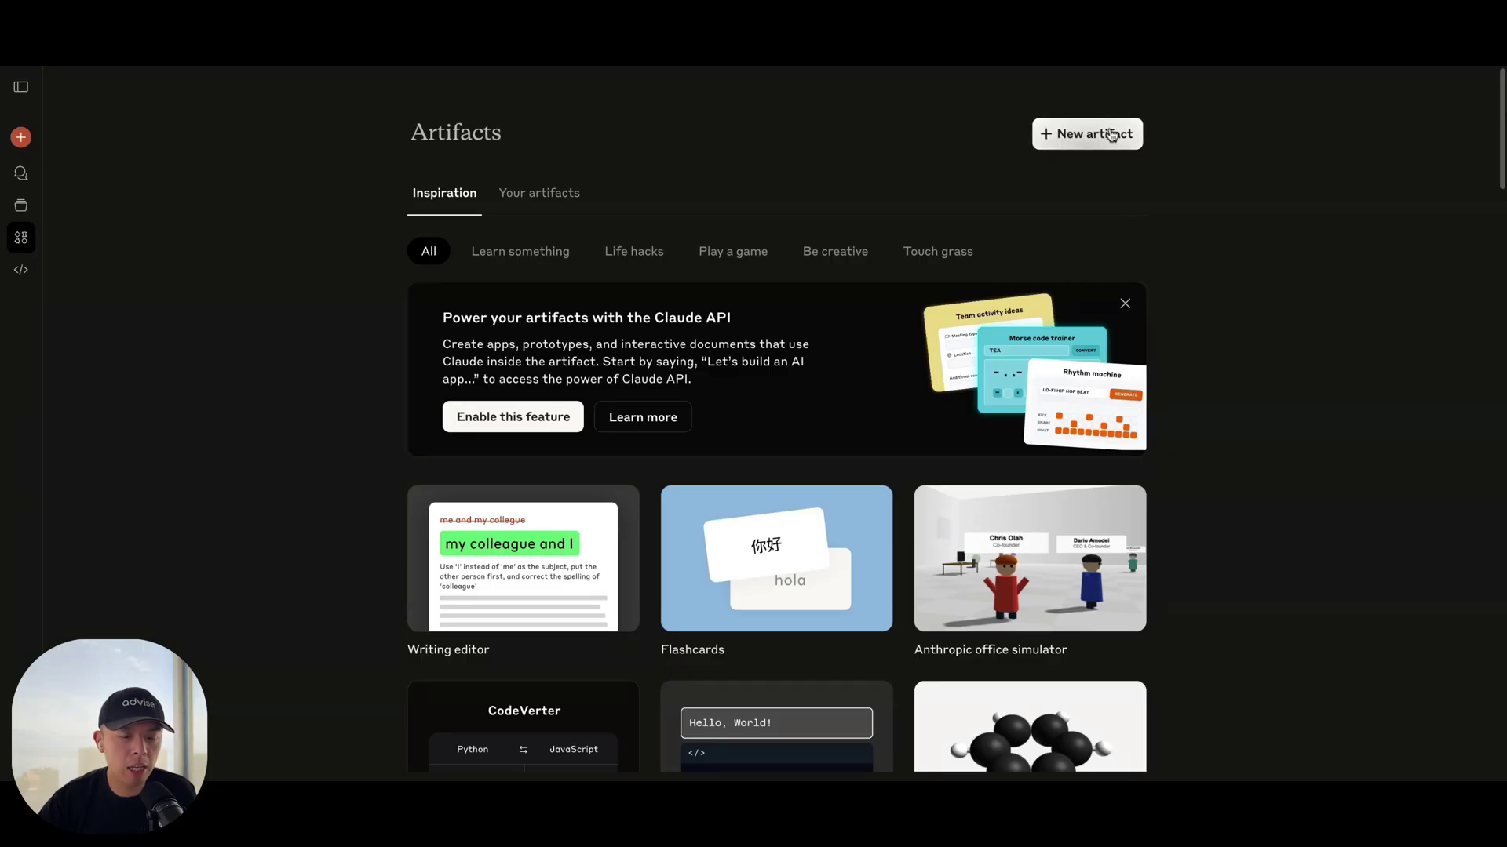
pyautogui.scroll(-1, 1106, 153)
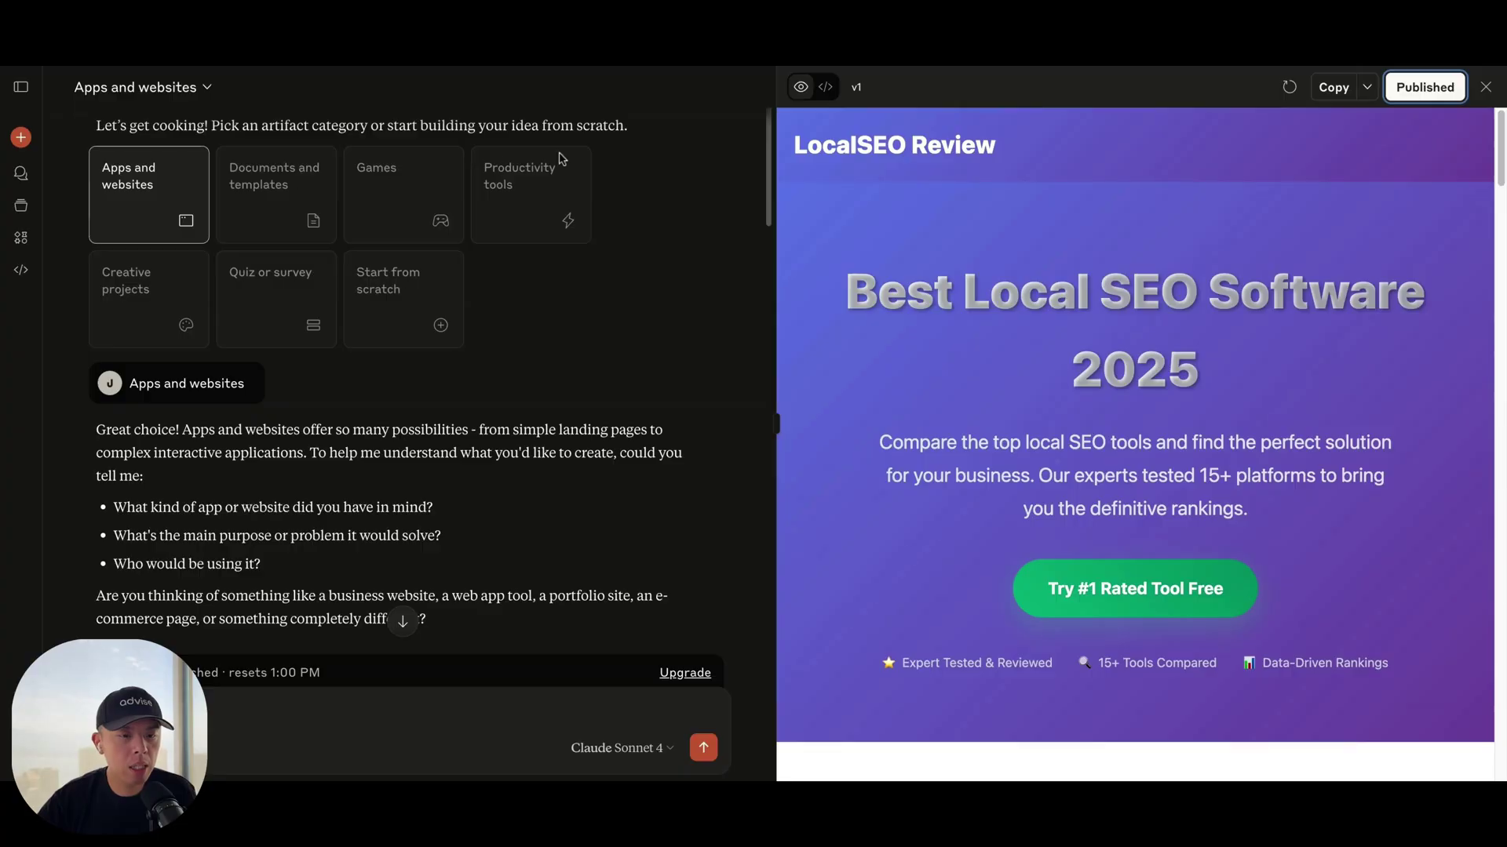
pyautogui.scroll(-5, 212, 258)
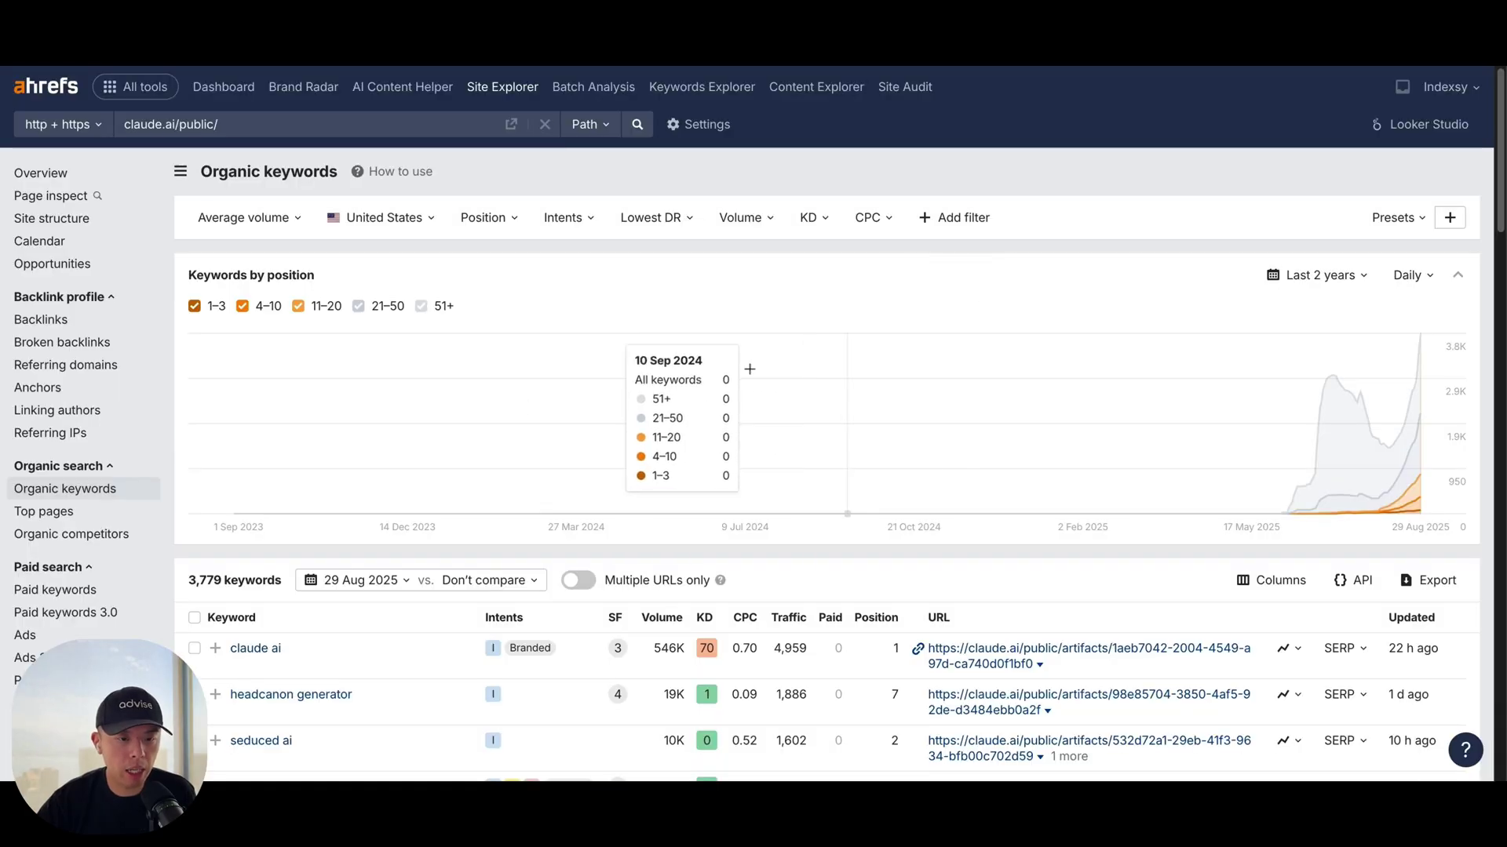
# Open the bitstarz casino ranking URL from the claude.ai/public/ organic keywords table.
pyautogui.scroll(-3, 750, 369)
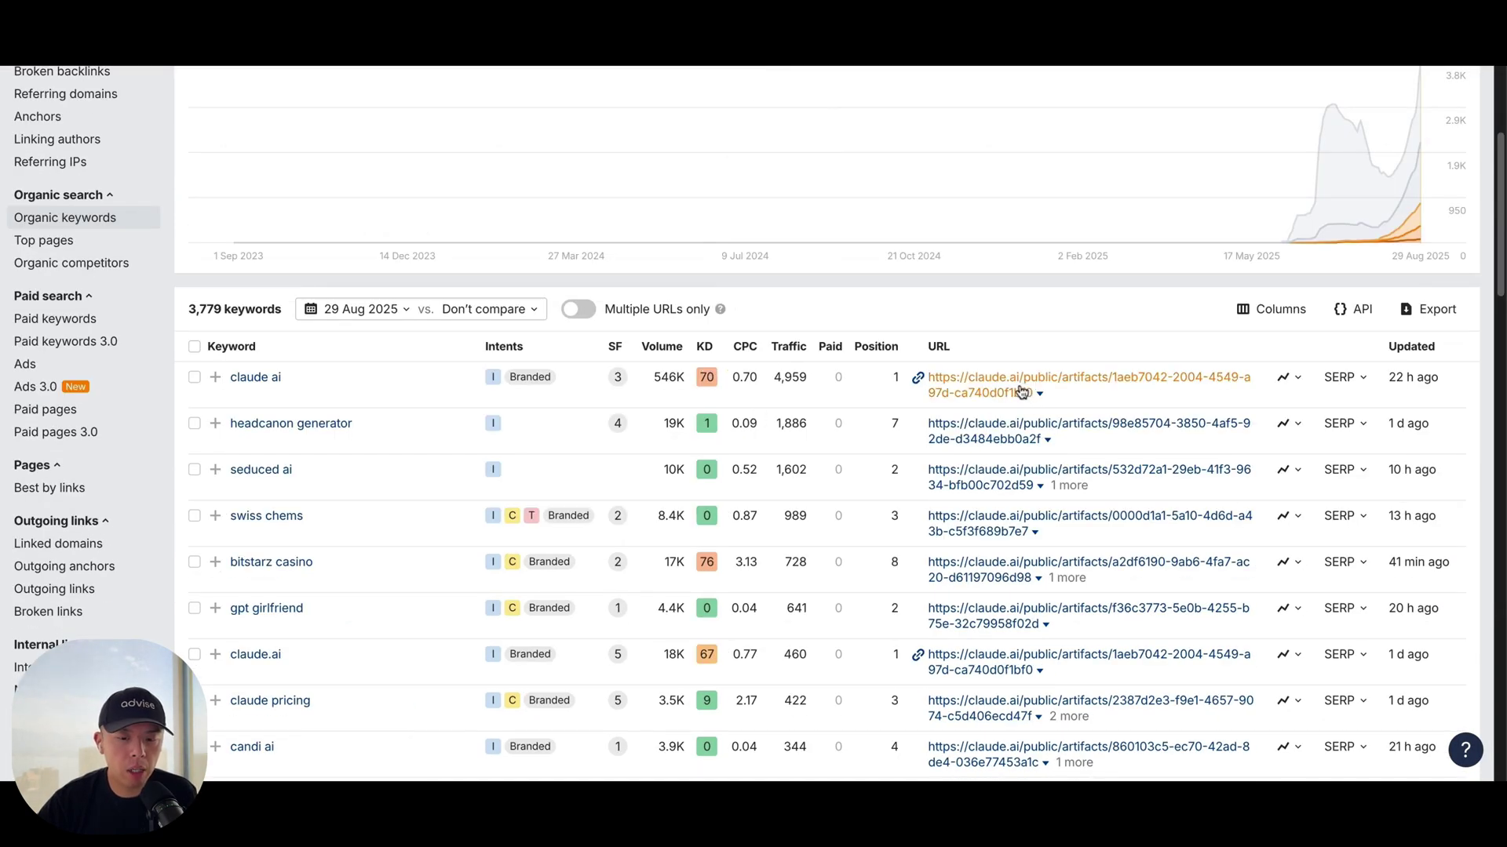
pyautogui.click(1022, 391)
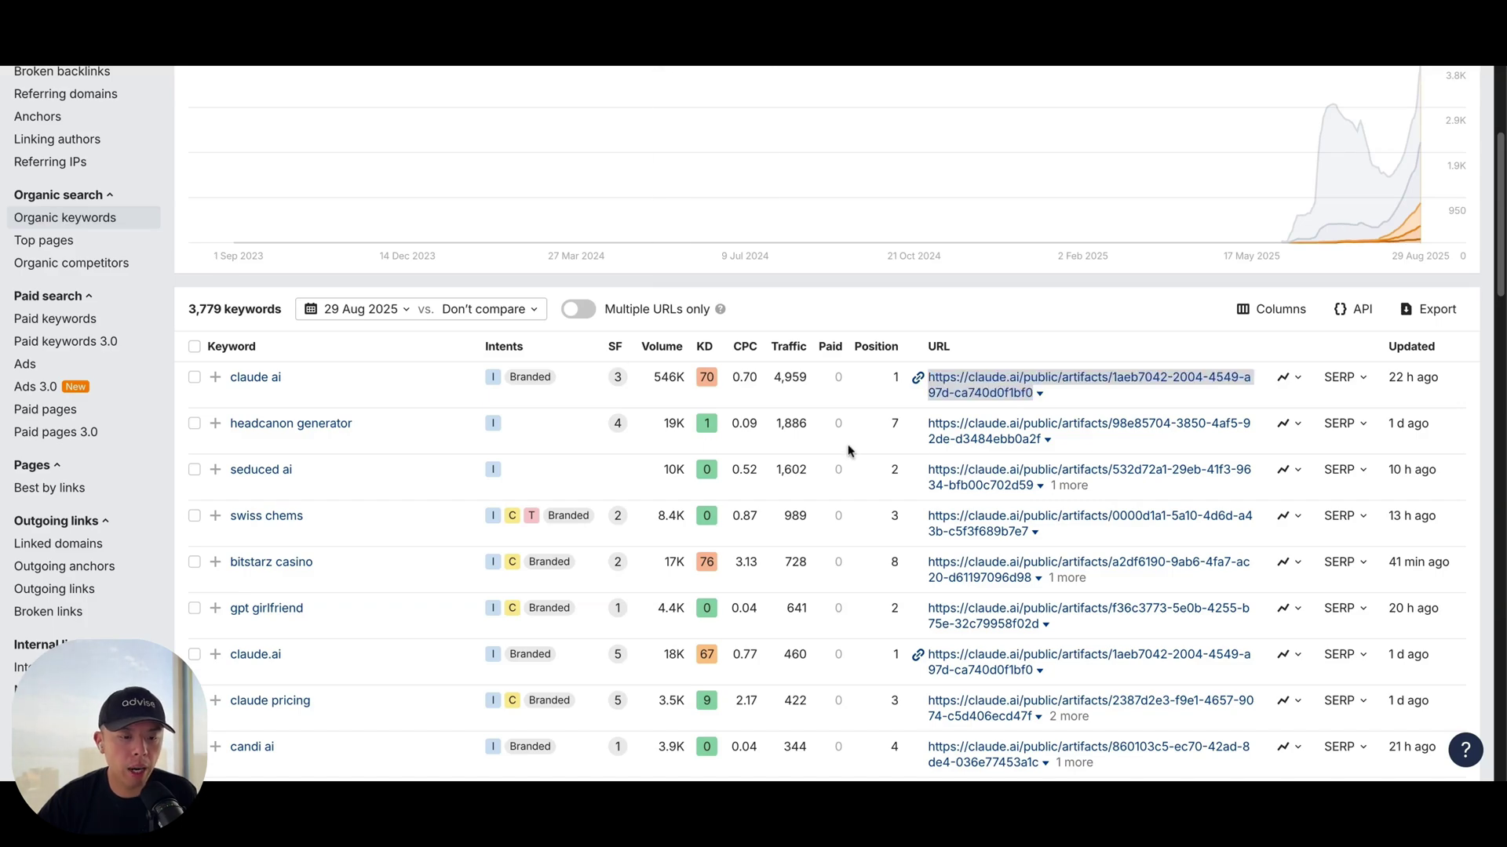
pyautogui.scroll(-1, 895, 524)
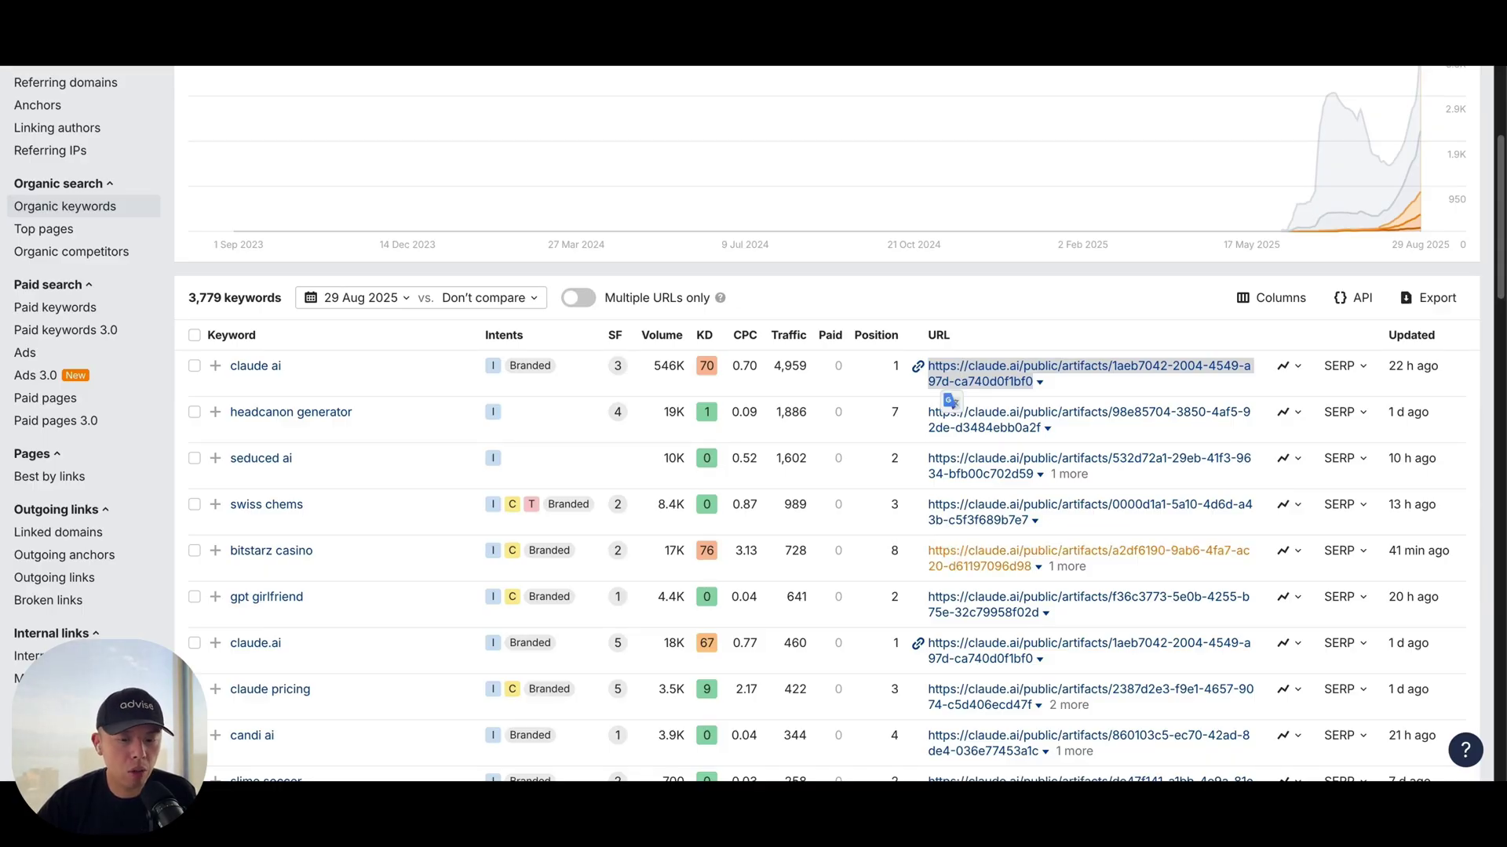
pyautogui.click(1088, 551)
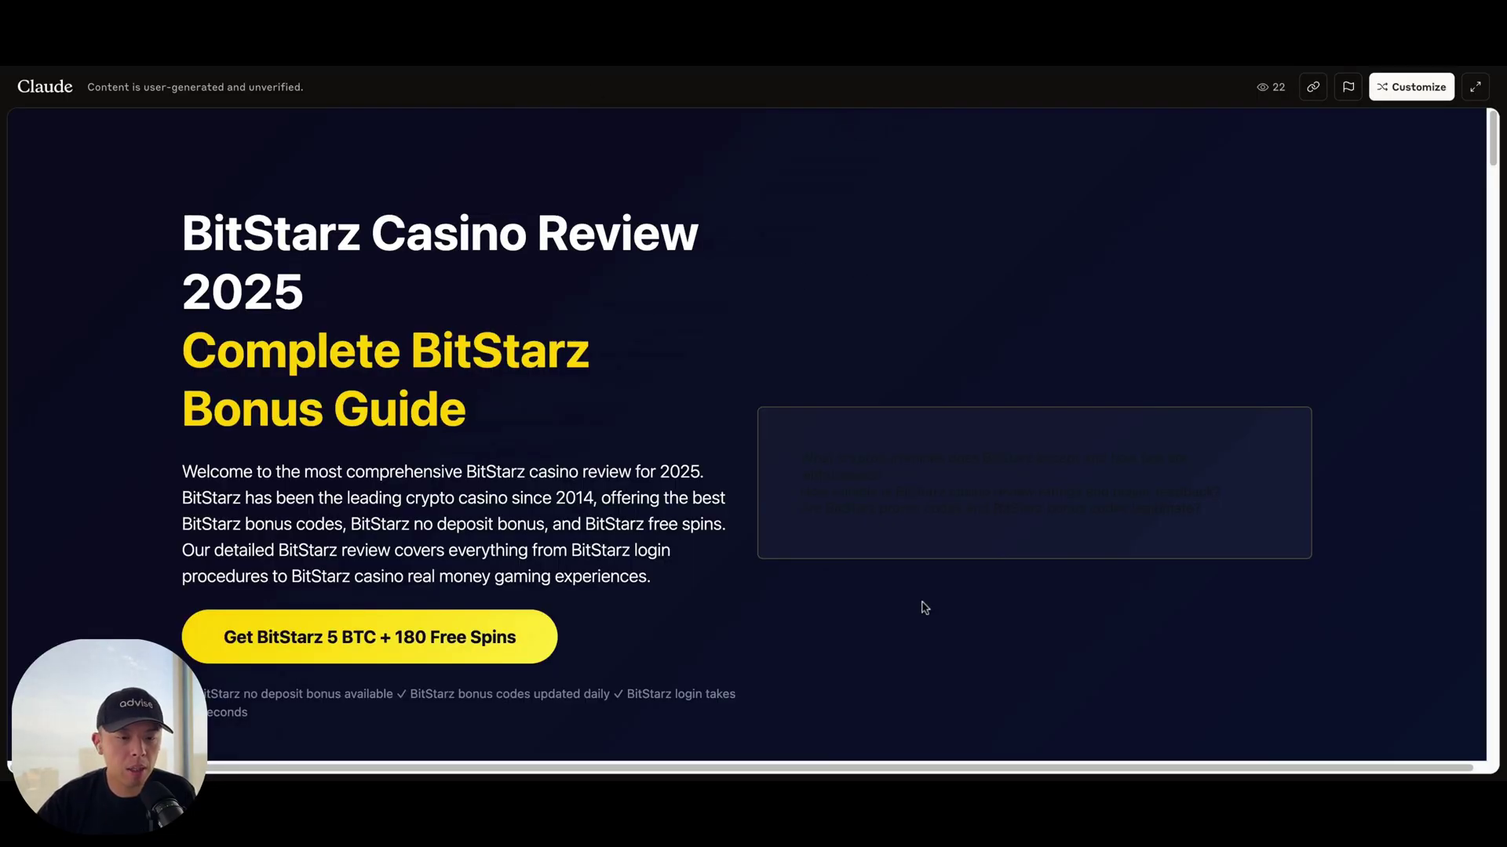
# Switch the published BitStarz Casino Review page to its narrower, centred layout.
pyautogui.click(1411, 87)
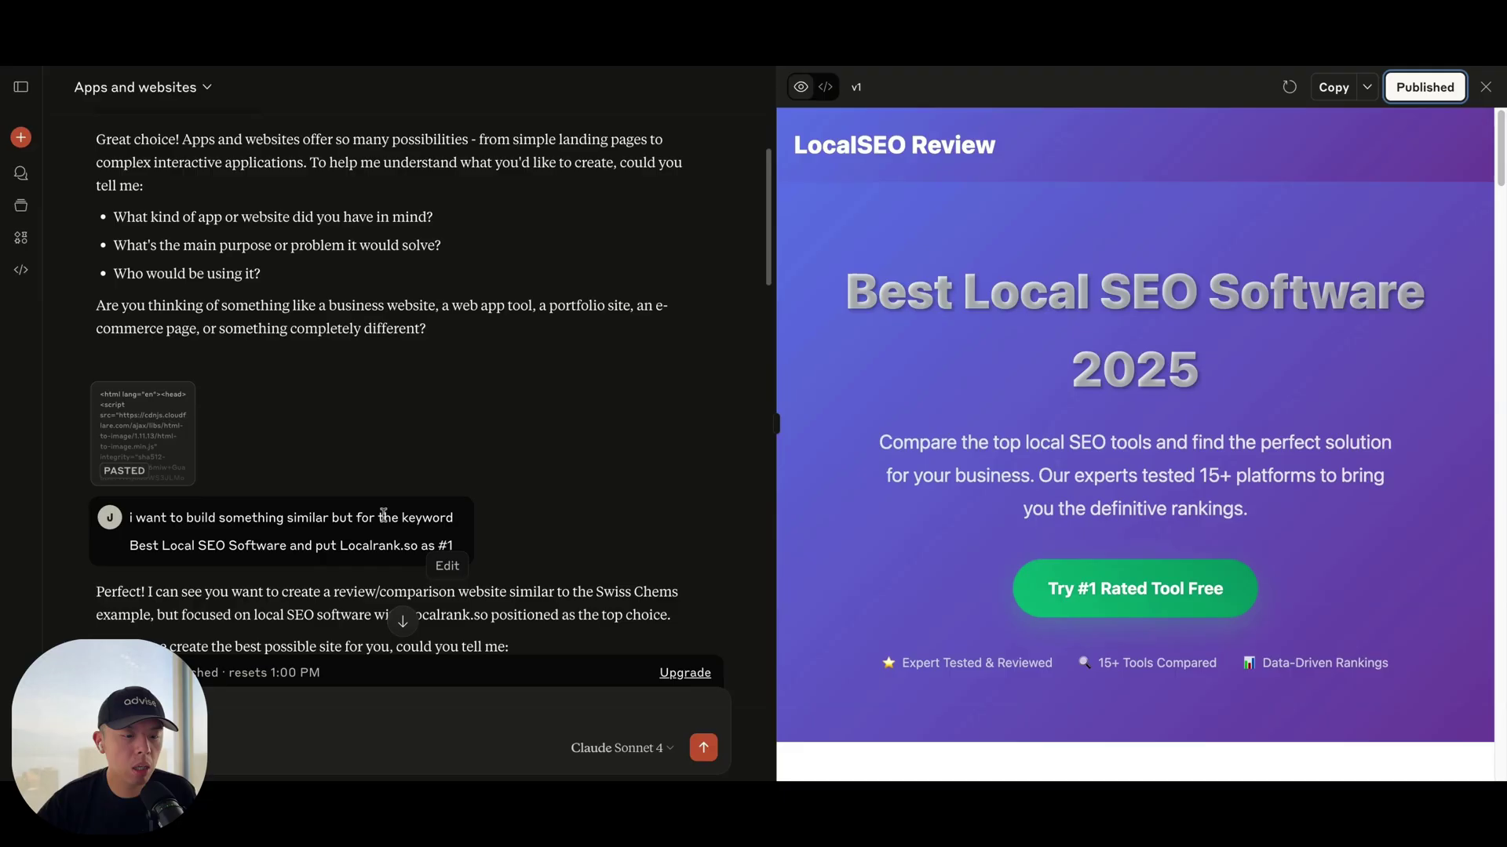
pyautogui.doubleClick(183, 543)
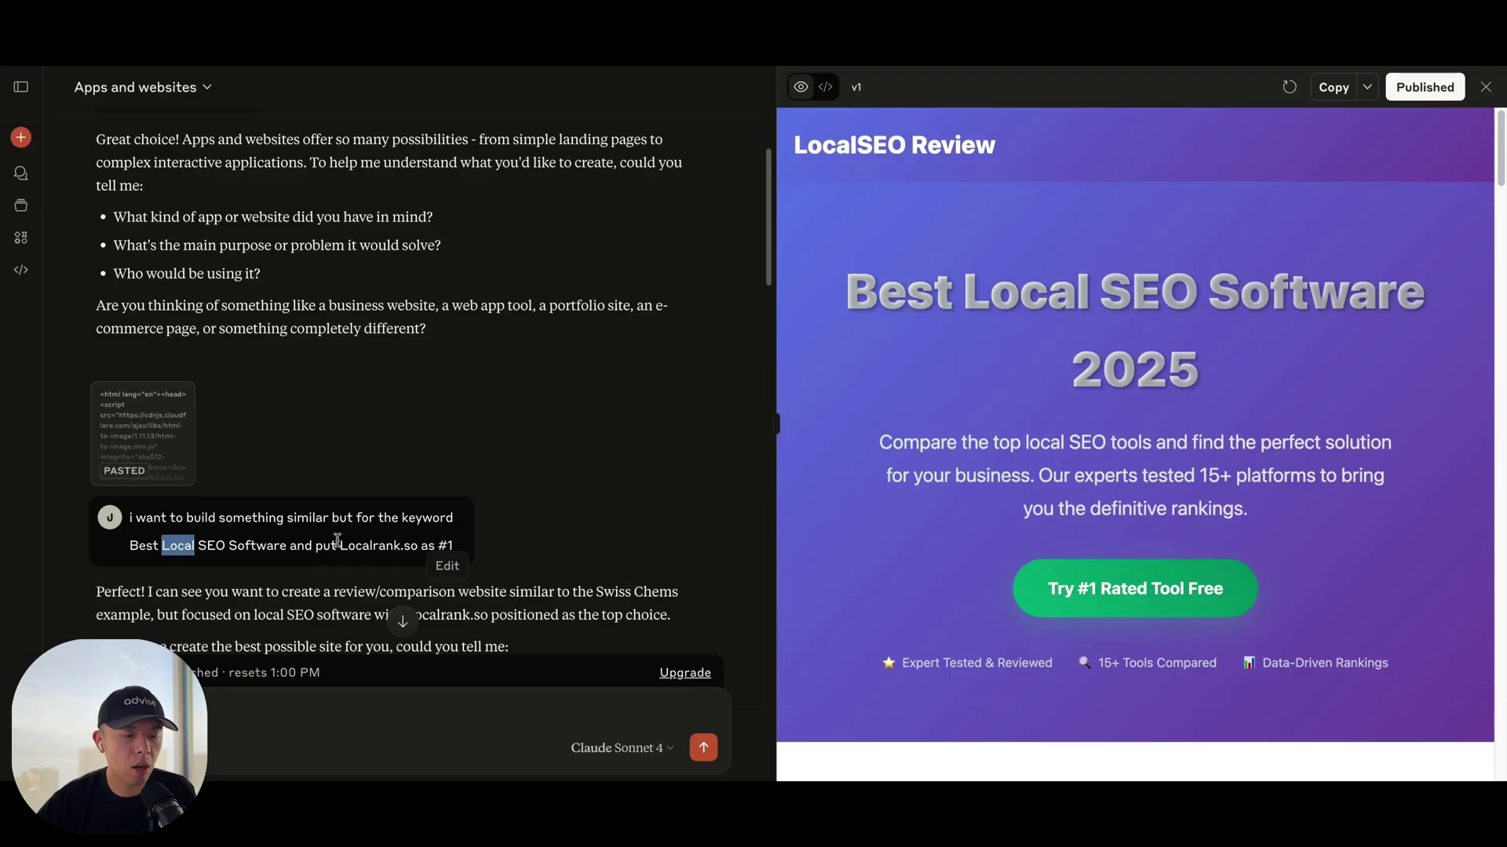
pyautogui.scroll(-3, 338, 538)
pyautogui.scroll(-7, 272, 518)
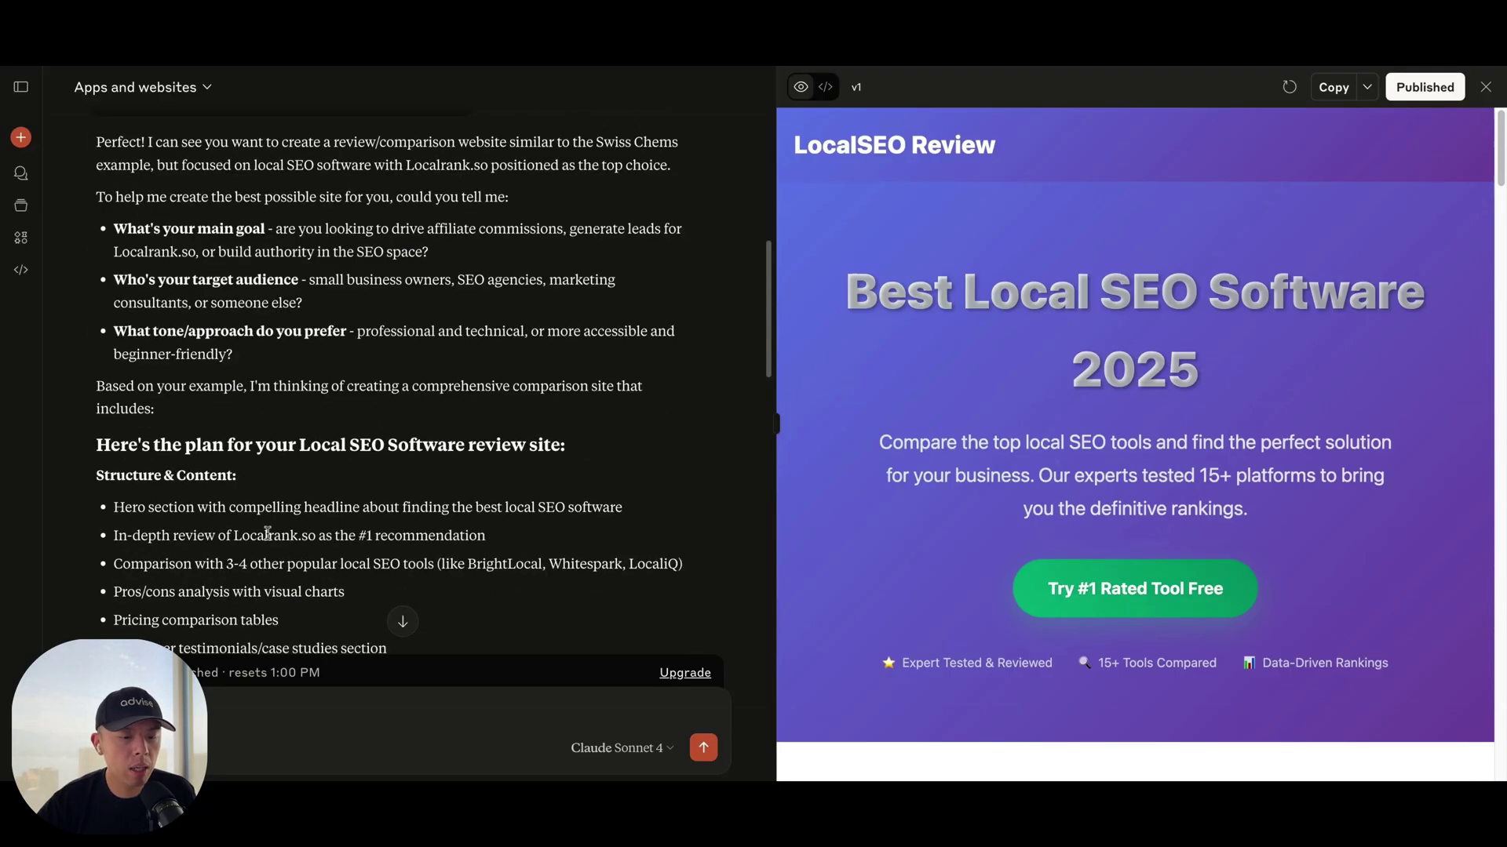
pyautogui.scroll(-1, 335, 429)
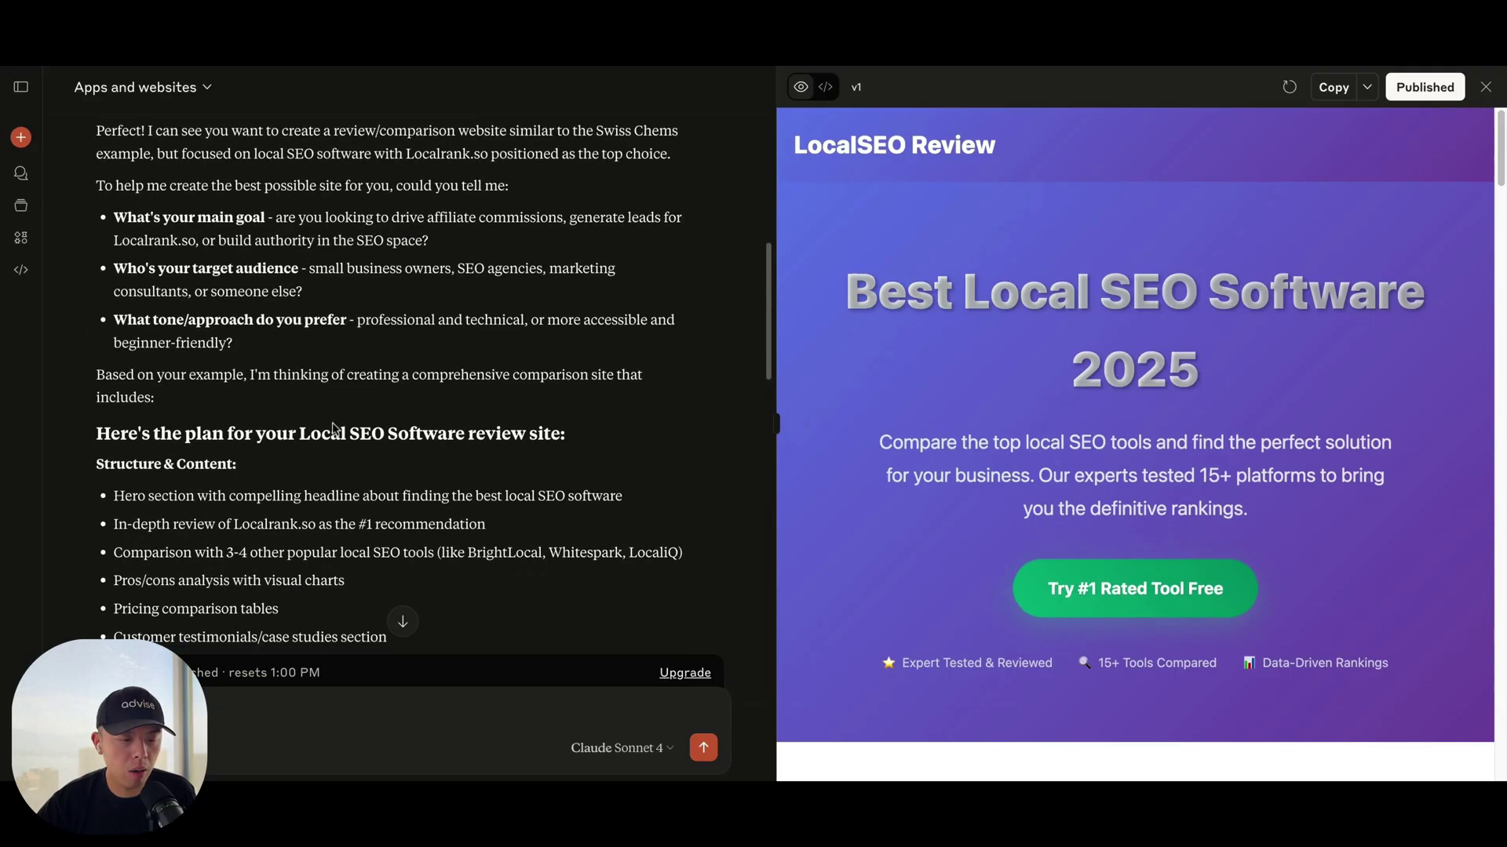
pyautogui.scroll(-10, 376, 392)
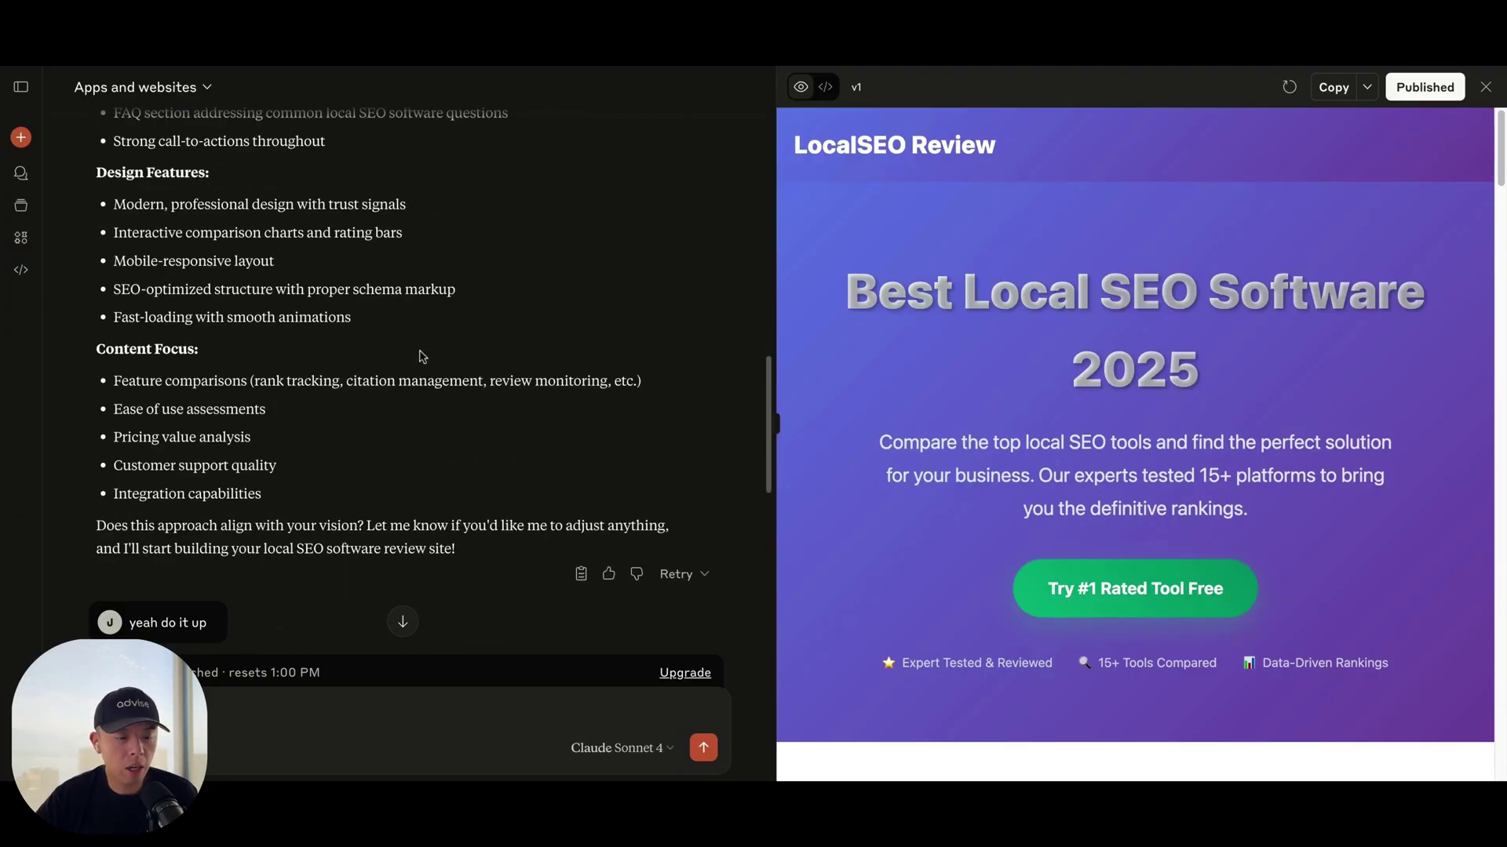
pyautogui.scroll(-2, 414, 373)
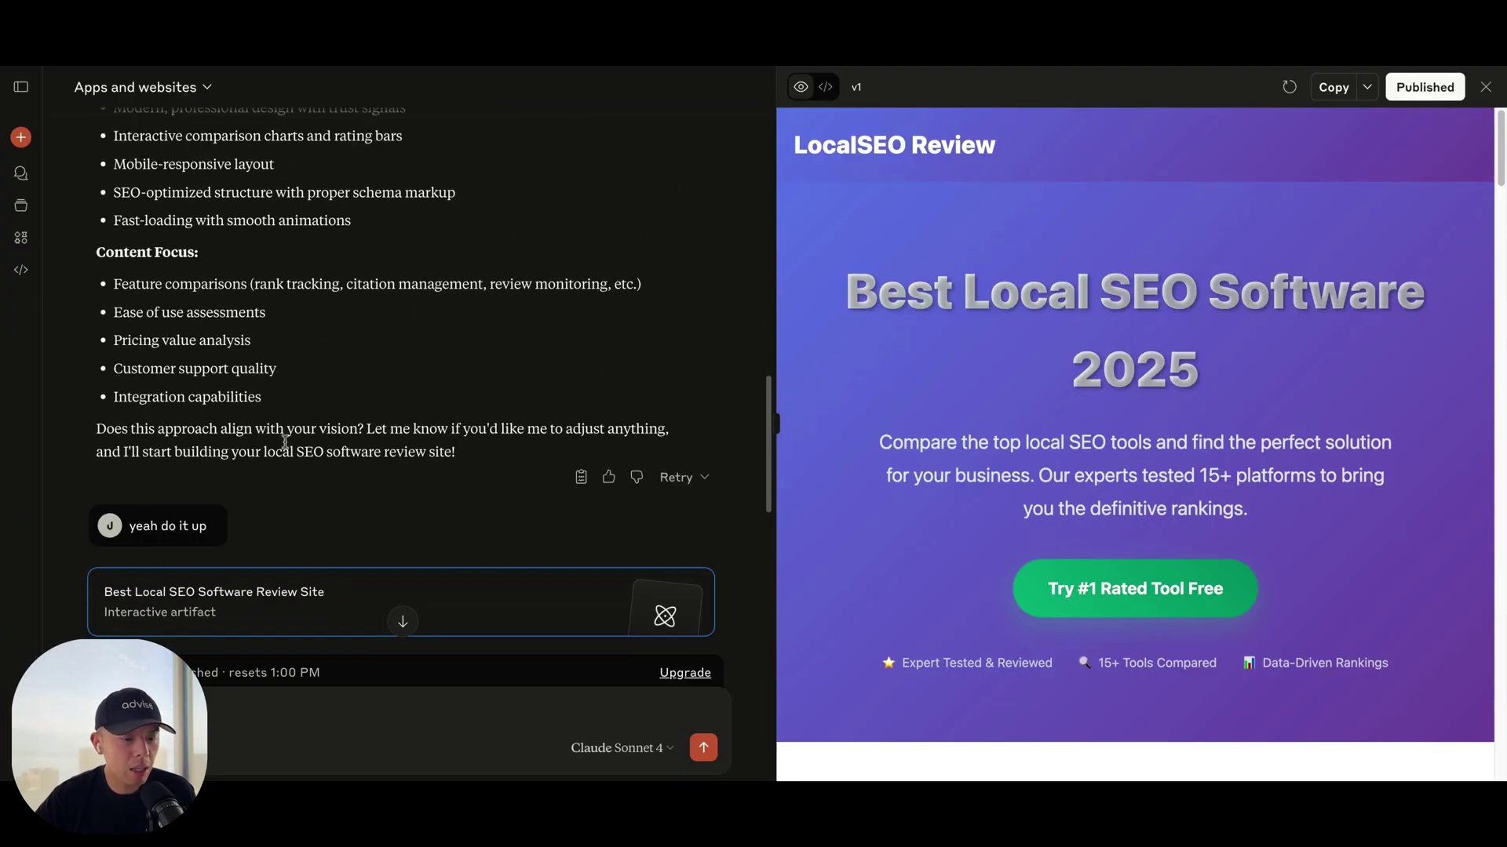
pyautogui.tripleClick(203, 452)
pyautogui.scroll(10, 449, 353)
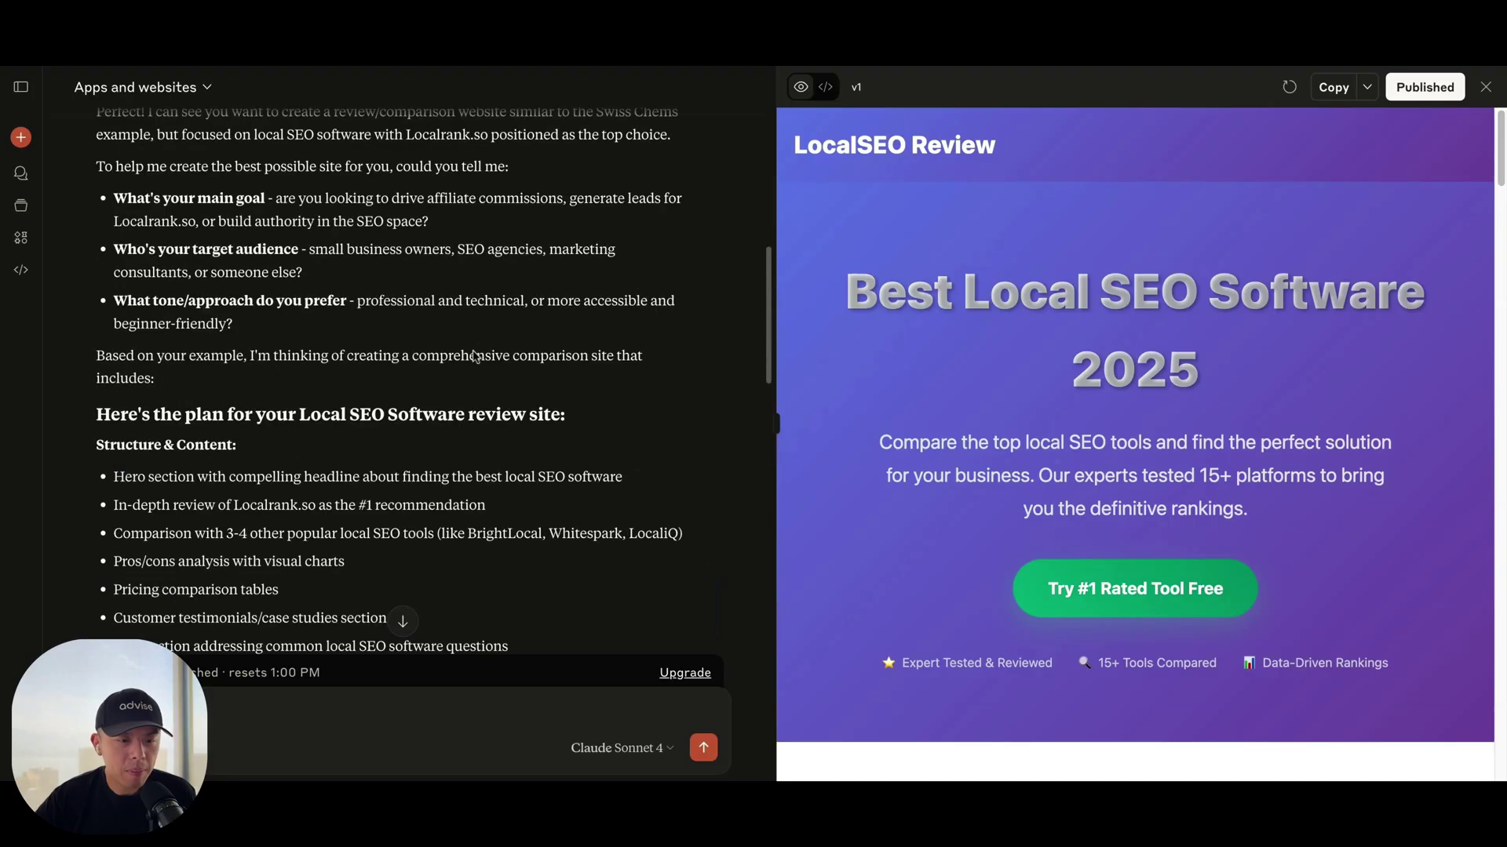
pyautogui.scroll(-9, 449, 353)
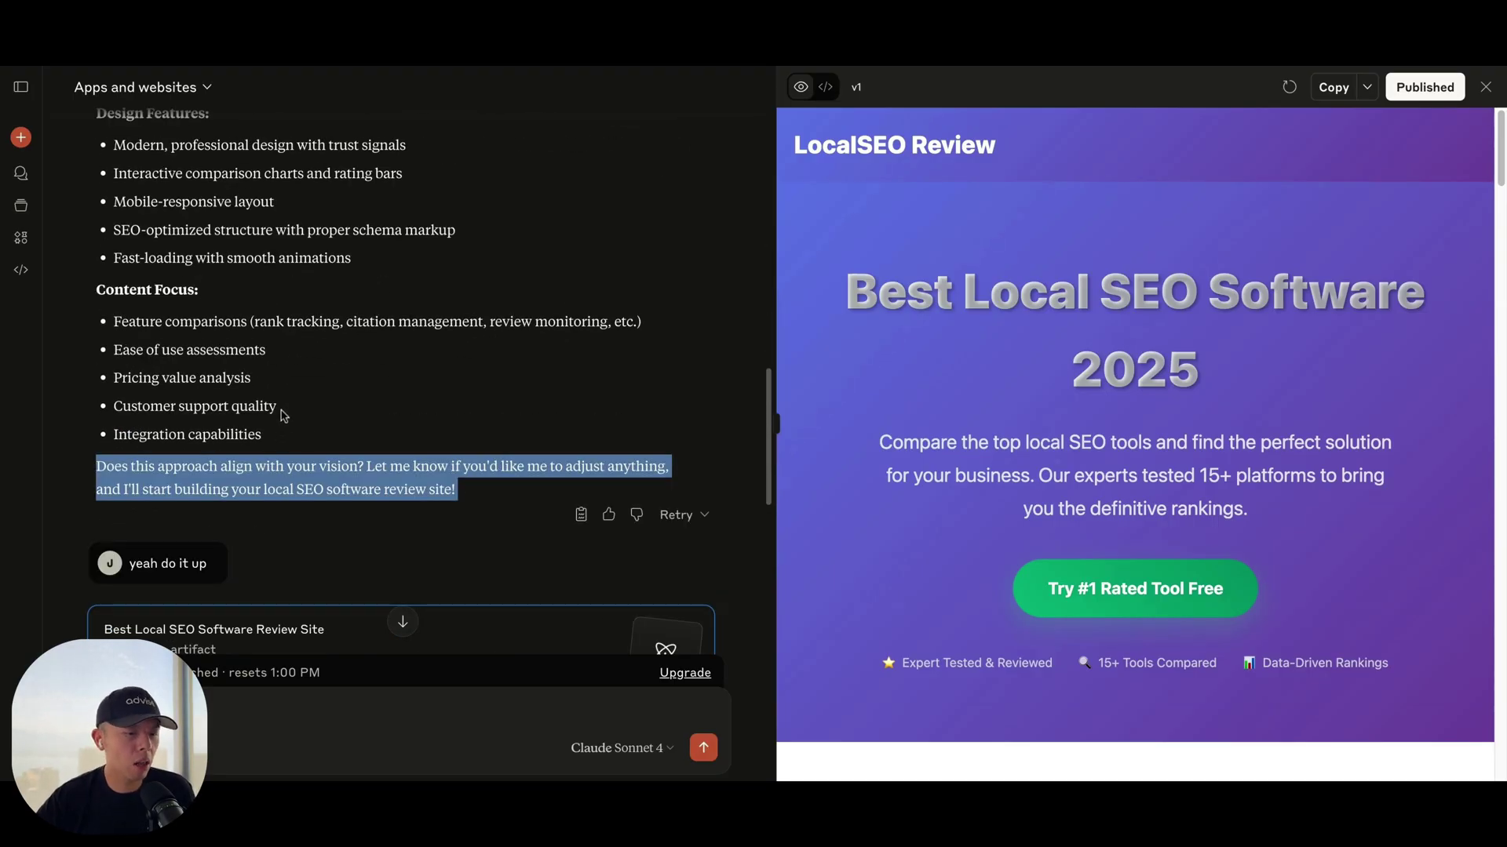
pyautogui.scroll(-1, 283, 481)
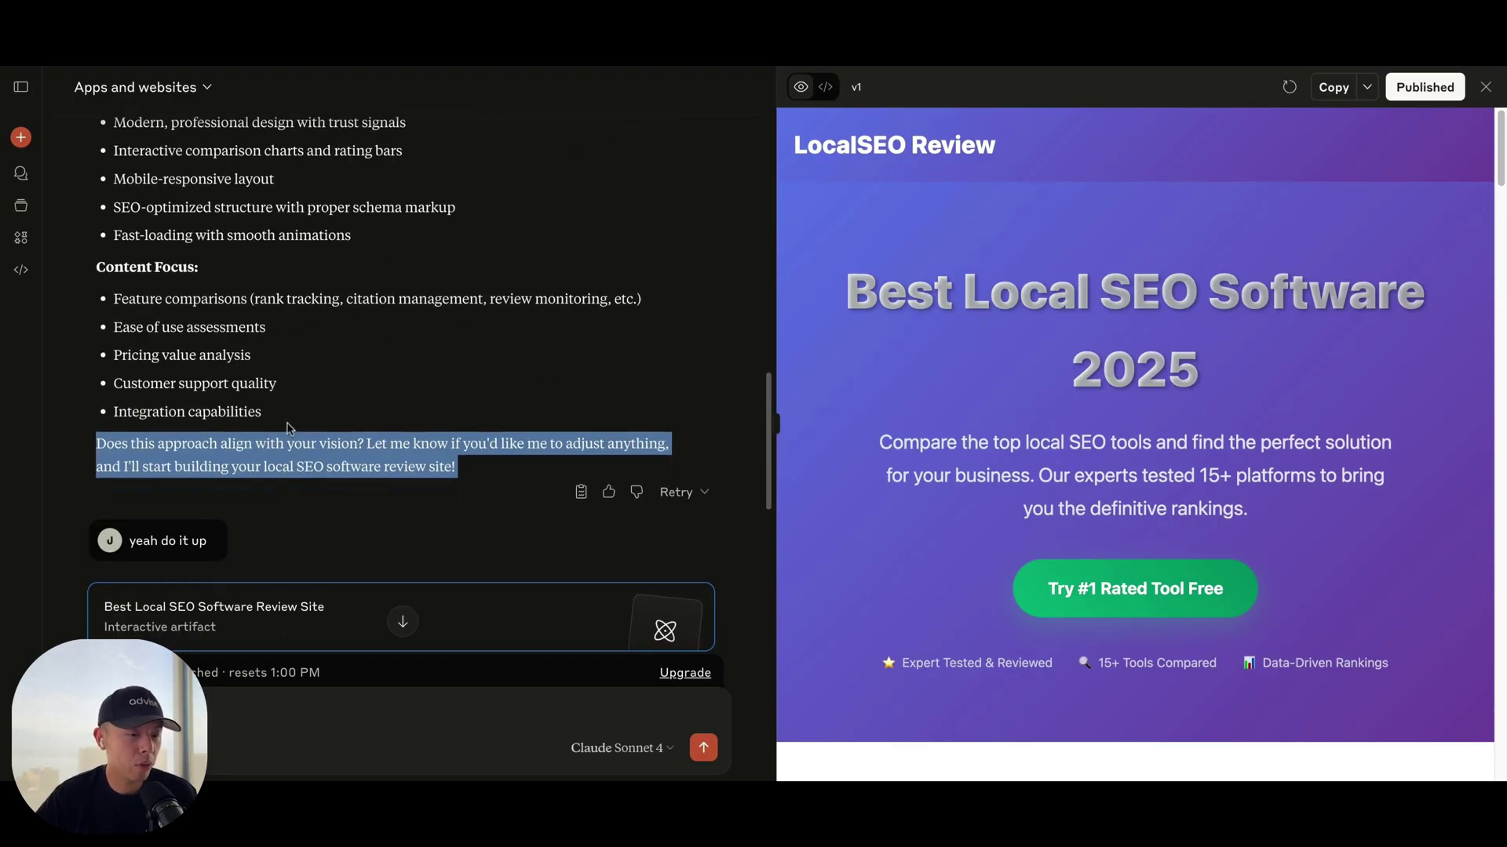
pyautogui.scroll(-5, 319, 474)
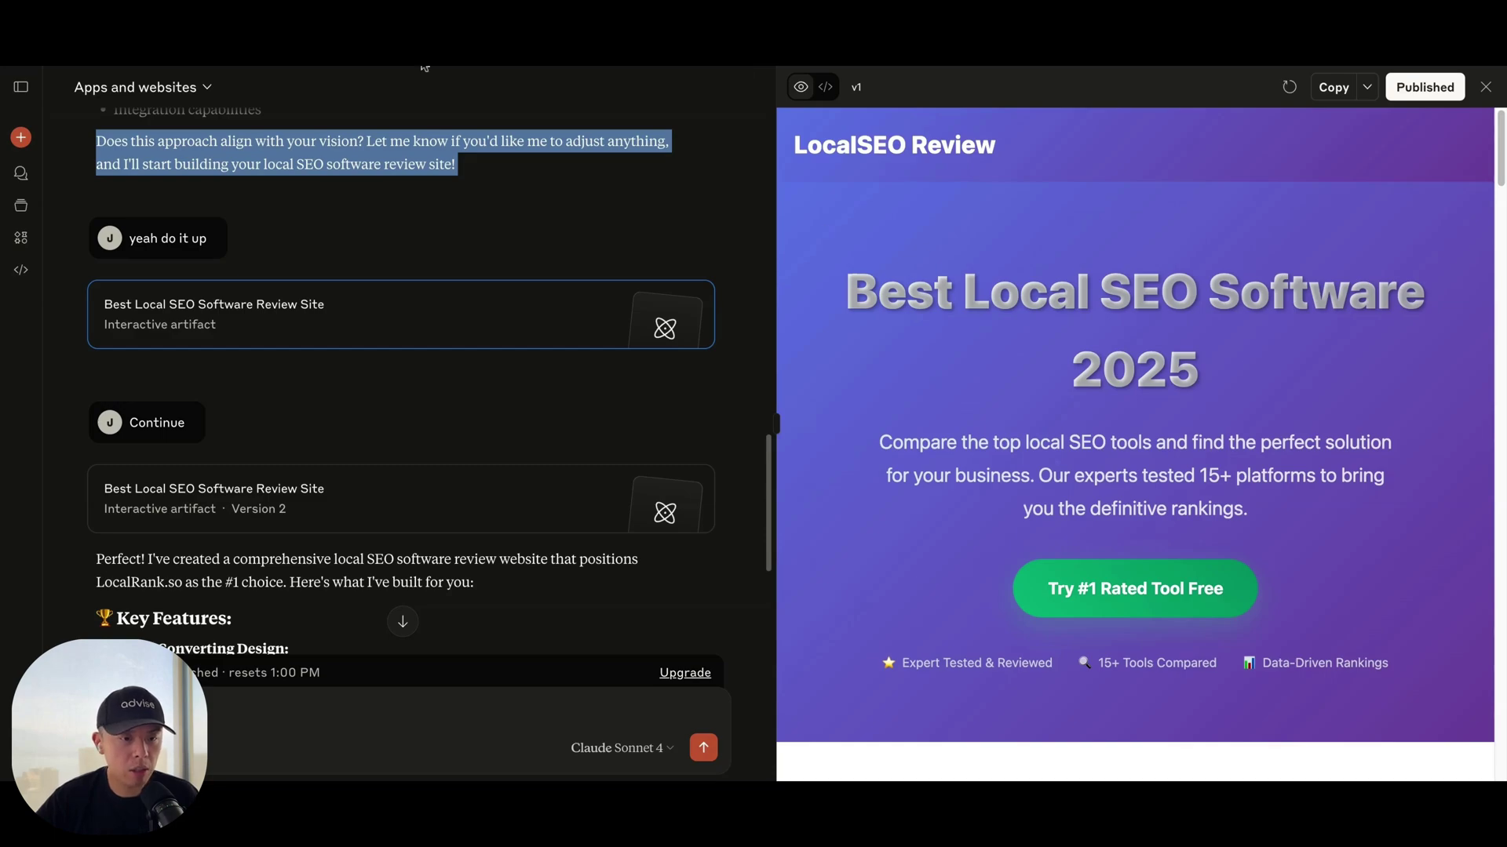
pyautogui.scroll(-2, 586, 501)
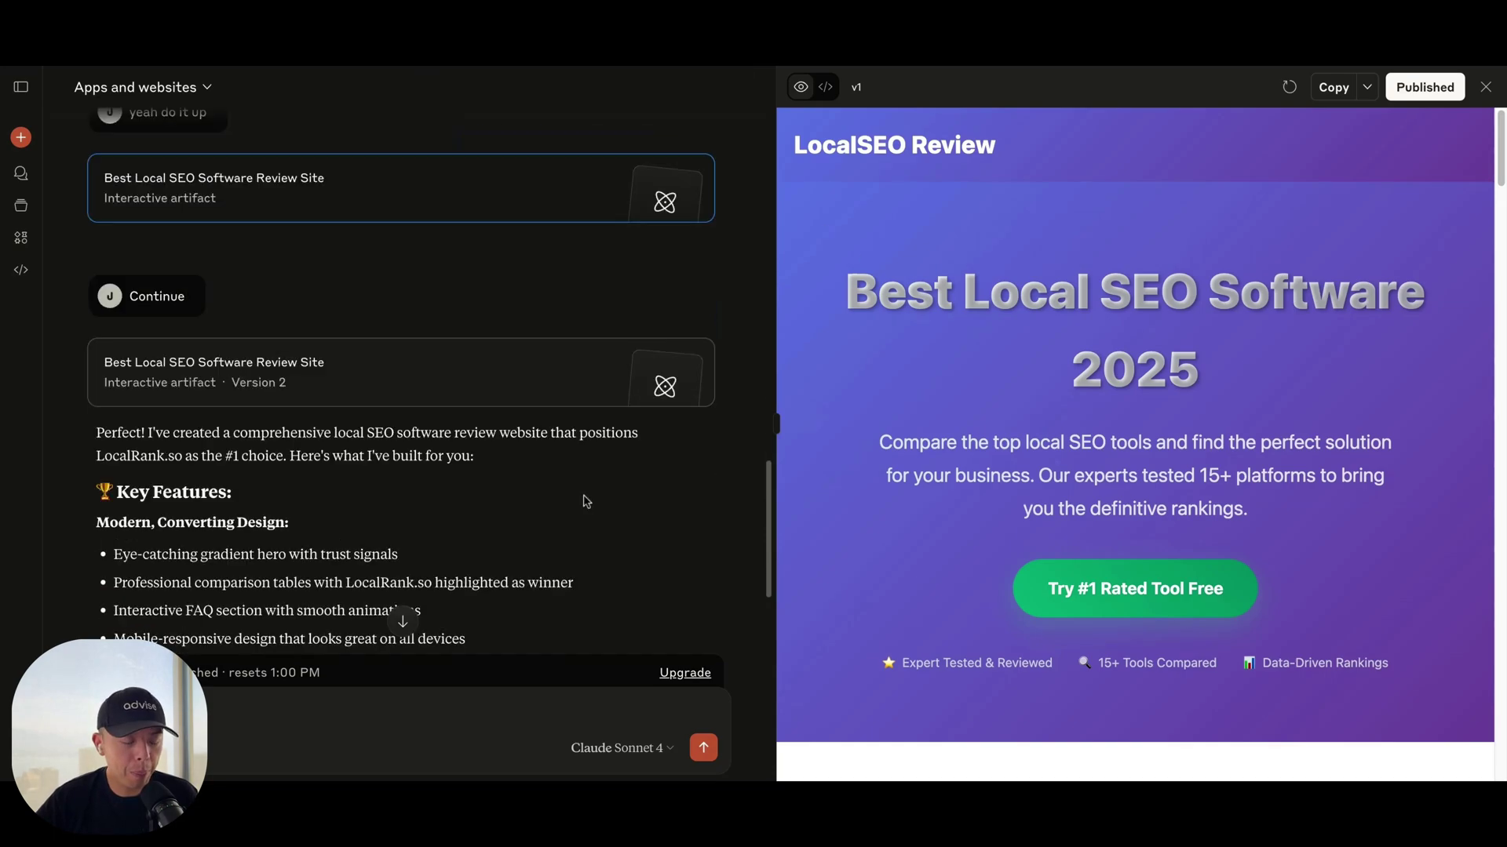
pyautogui.scroll(-6, 599, 497)
pyautogui.scroll(-5, 312, 420)
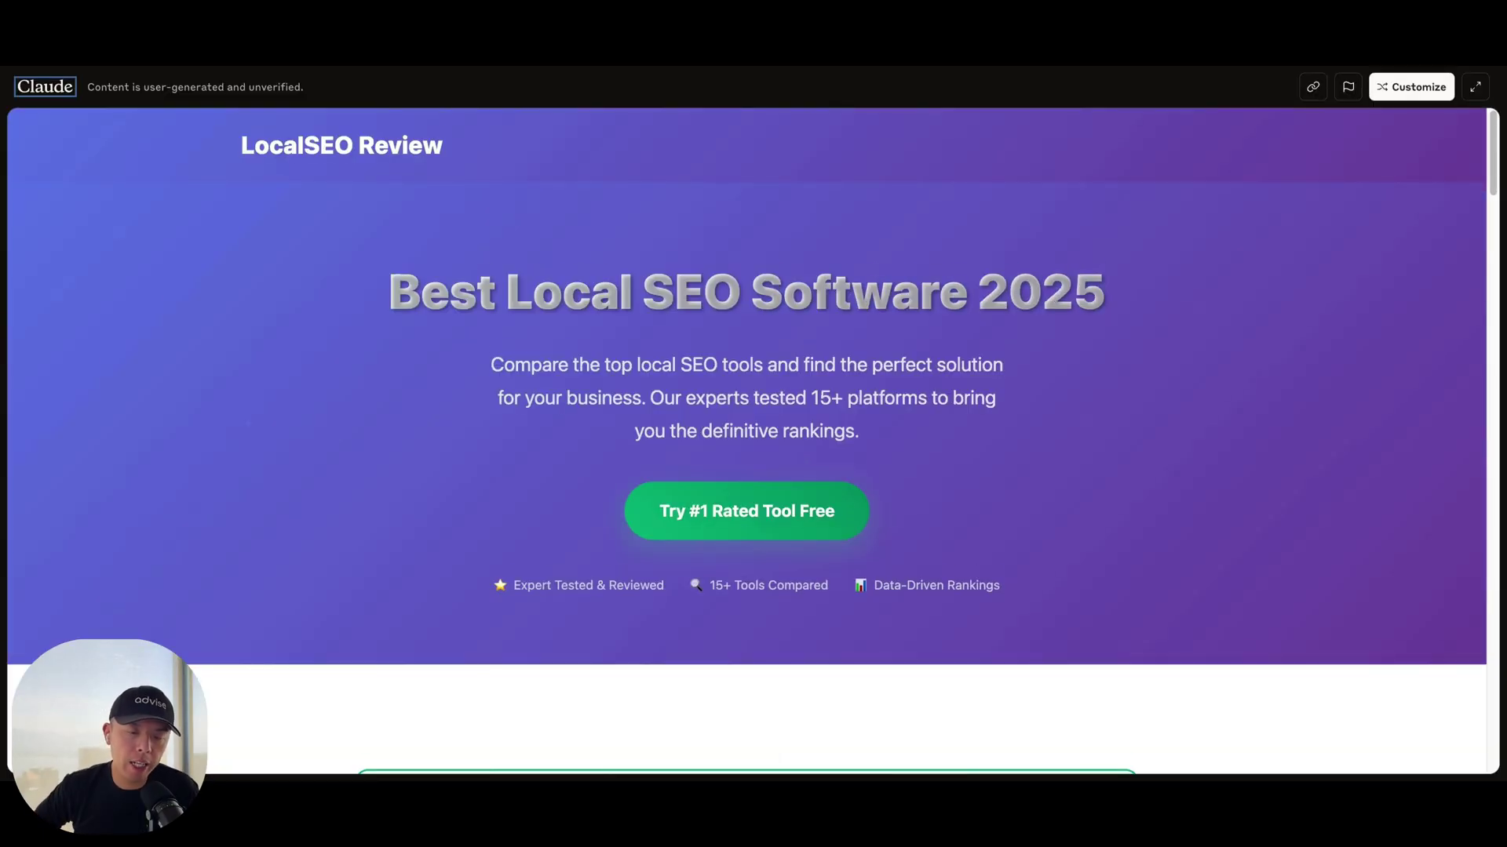
pyautogui.doubleClick(587, 278)
pyautogui.tripleClick(587, 278)
pyautogui.click(1153, 289)
pyautogui.scroll(-5, 1161, 289)
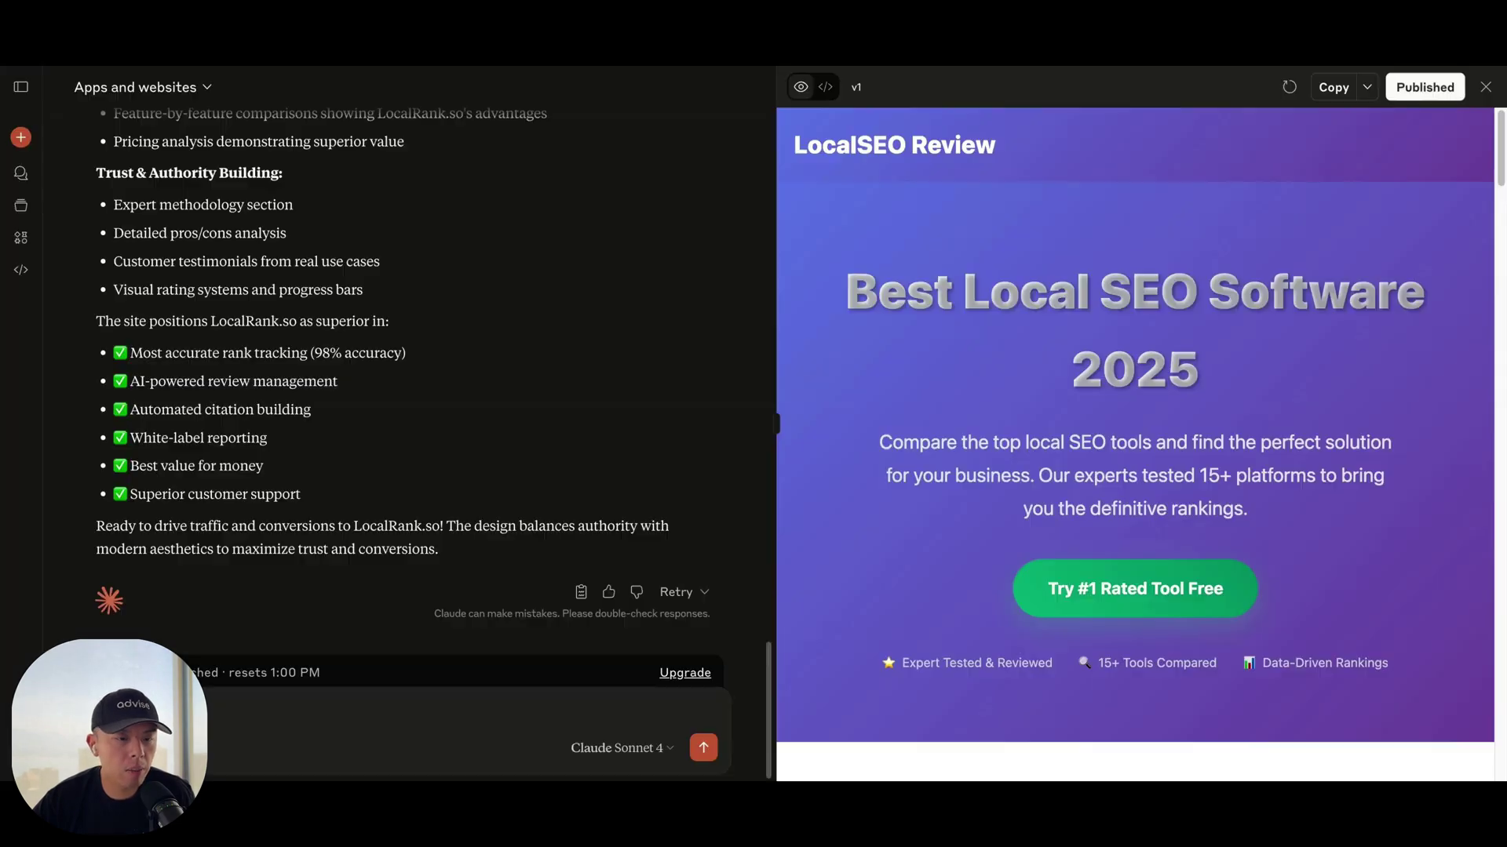
pyautogui.scroll(10, 142, 492)
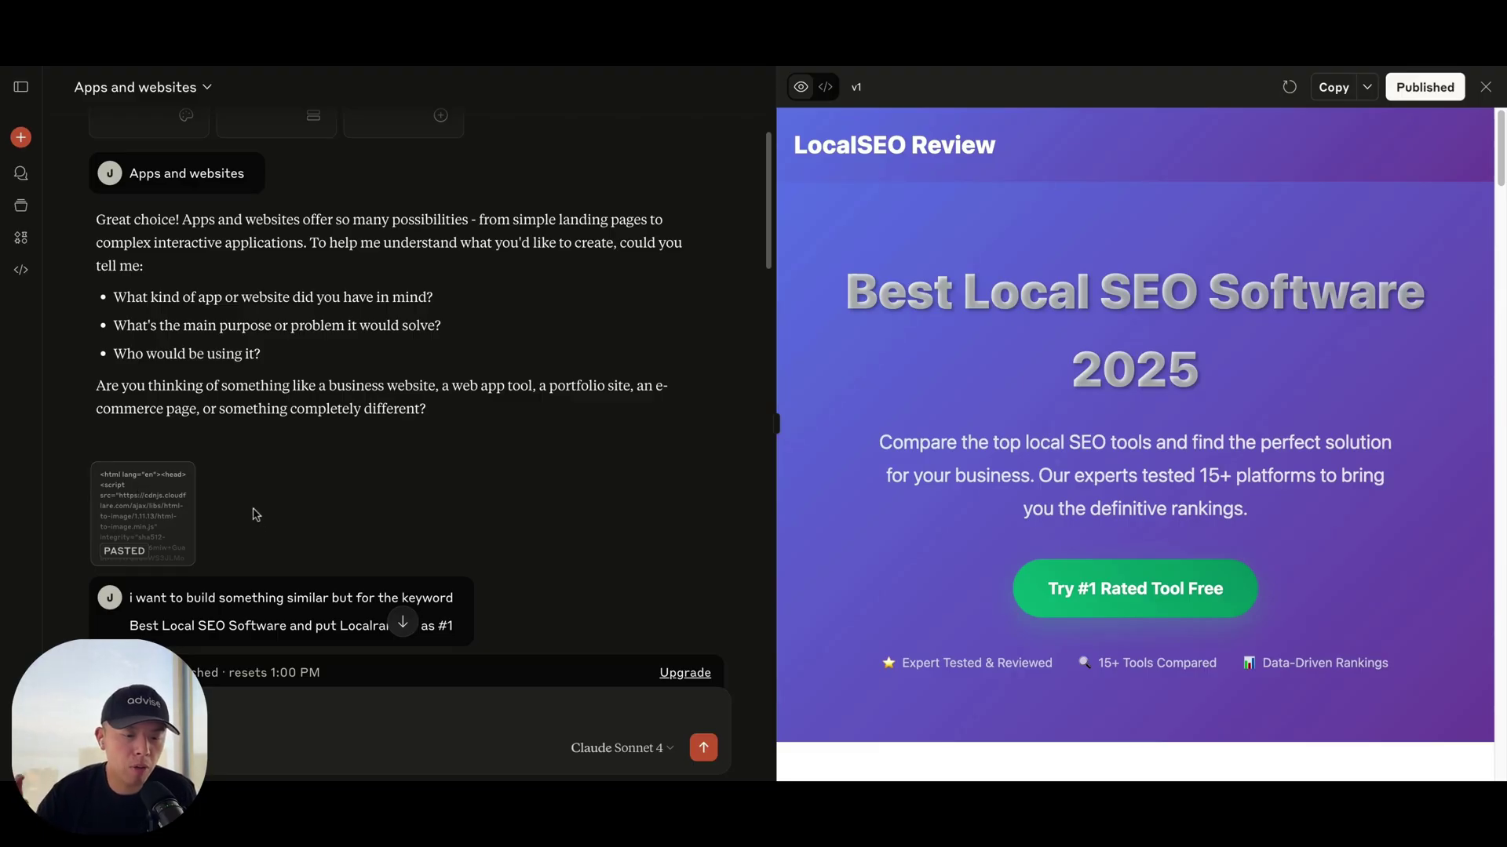
# Scroll the LocalSEO Review chat before heading to the Artifacts gallery.
pyautogui.scroll(-1, 288, 628)
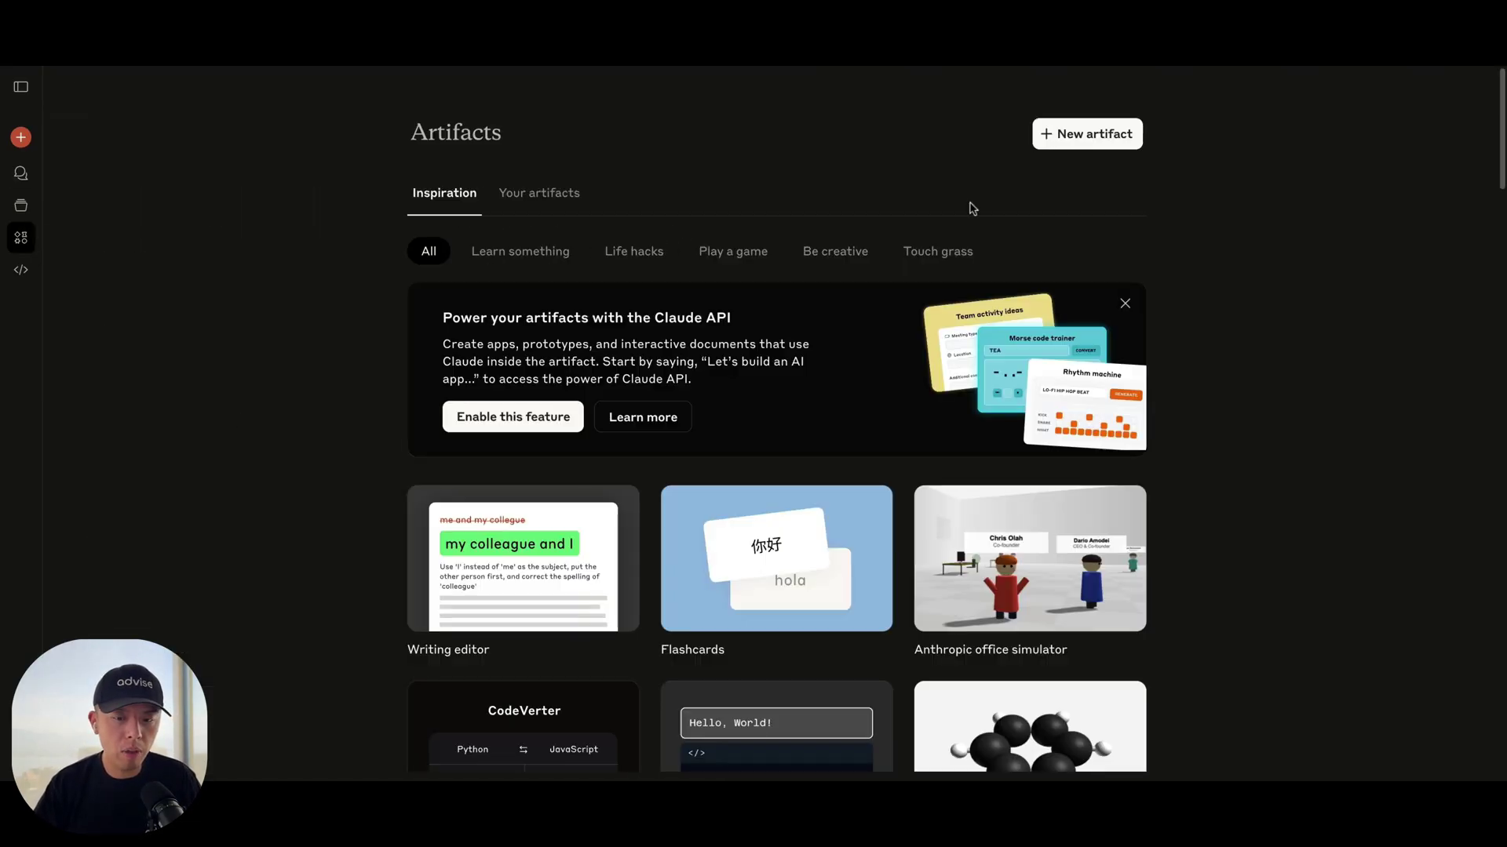
# Try a new Apps and websites artifact, dismissing the upgrade prompt and message-limit warning.
pyautogui.click(1052, 135)
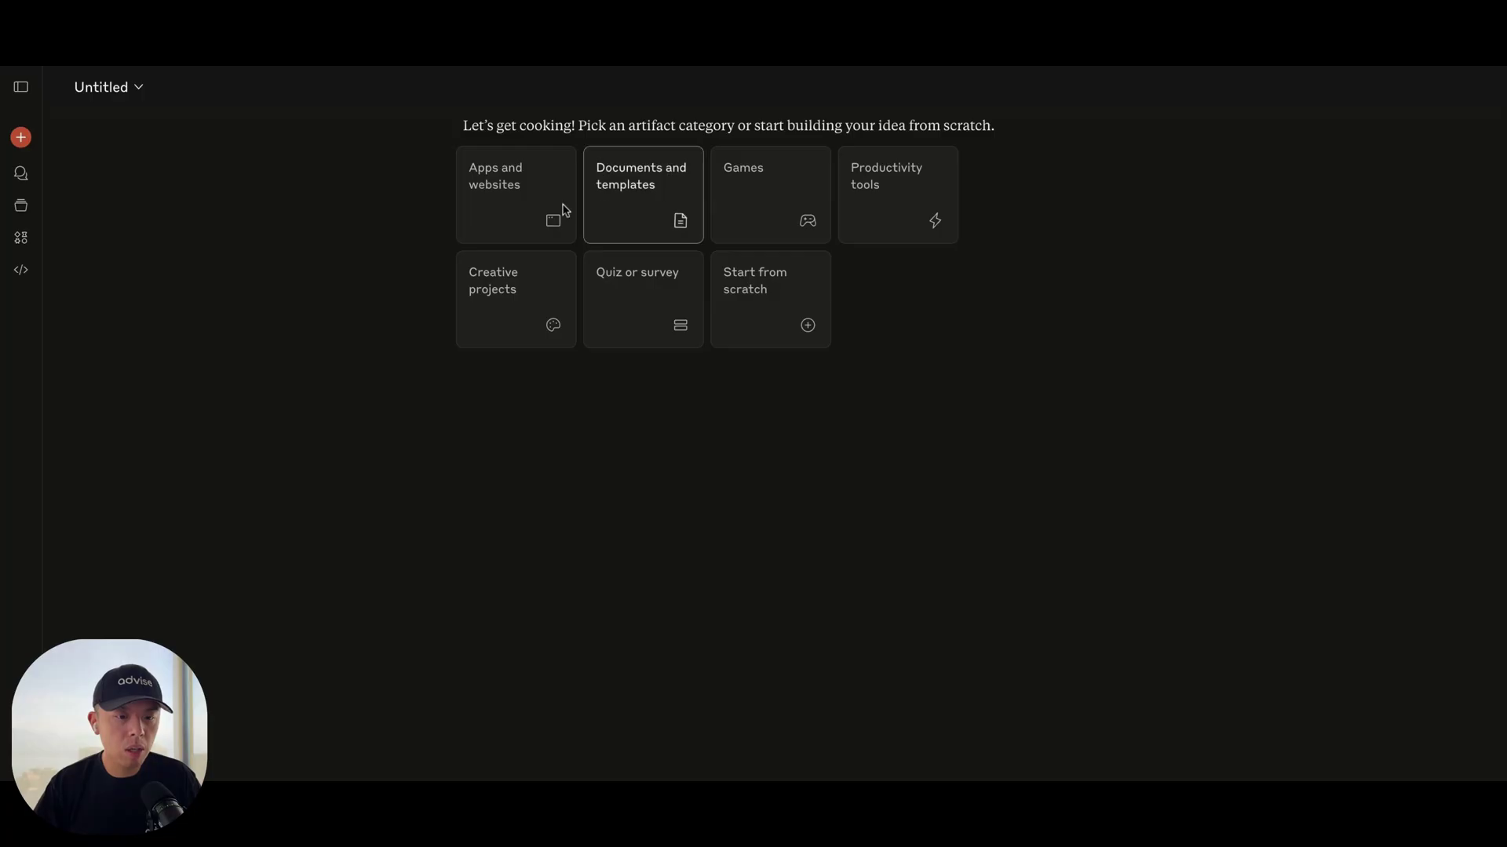
pyautogui.click(563, 208)
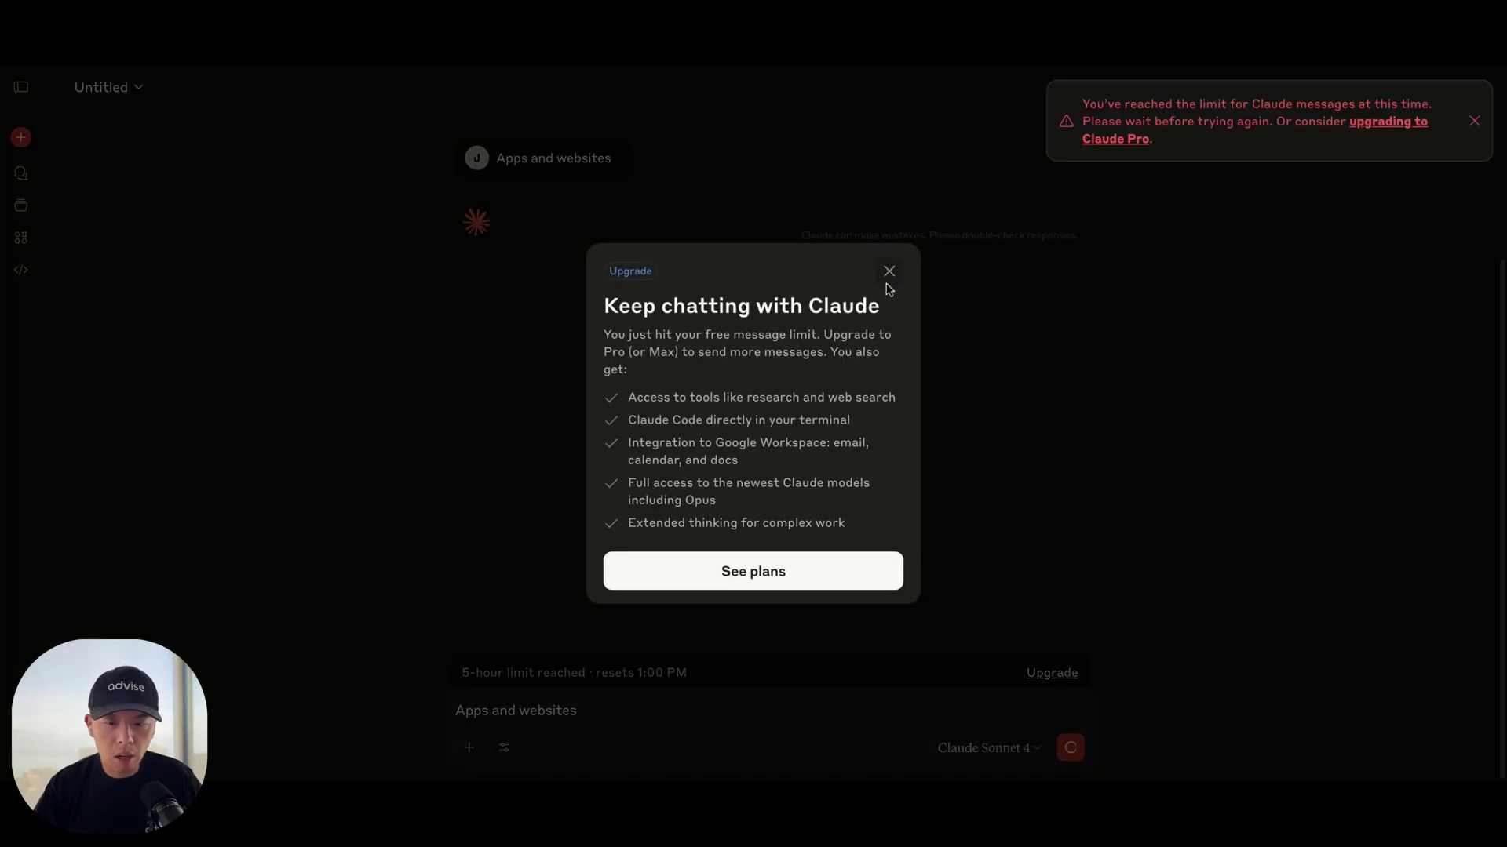
pyautogui.click(895, 271)
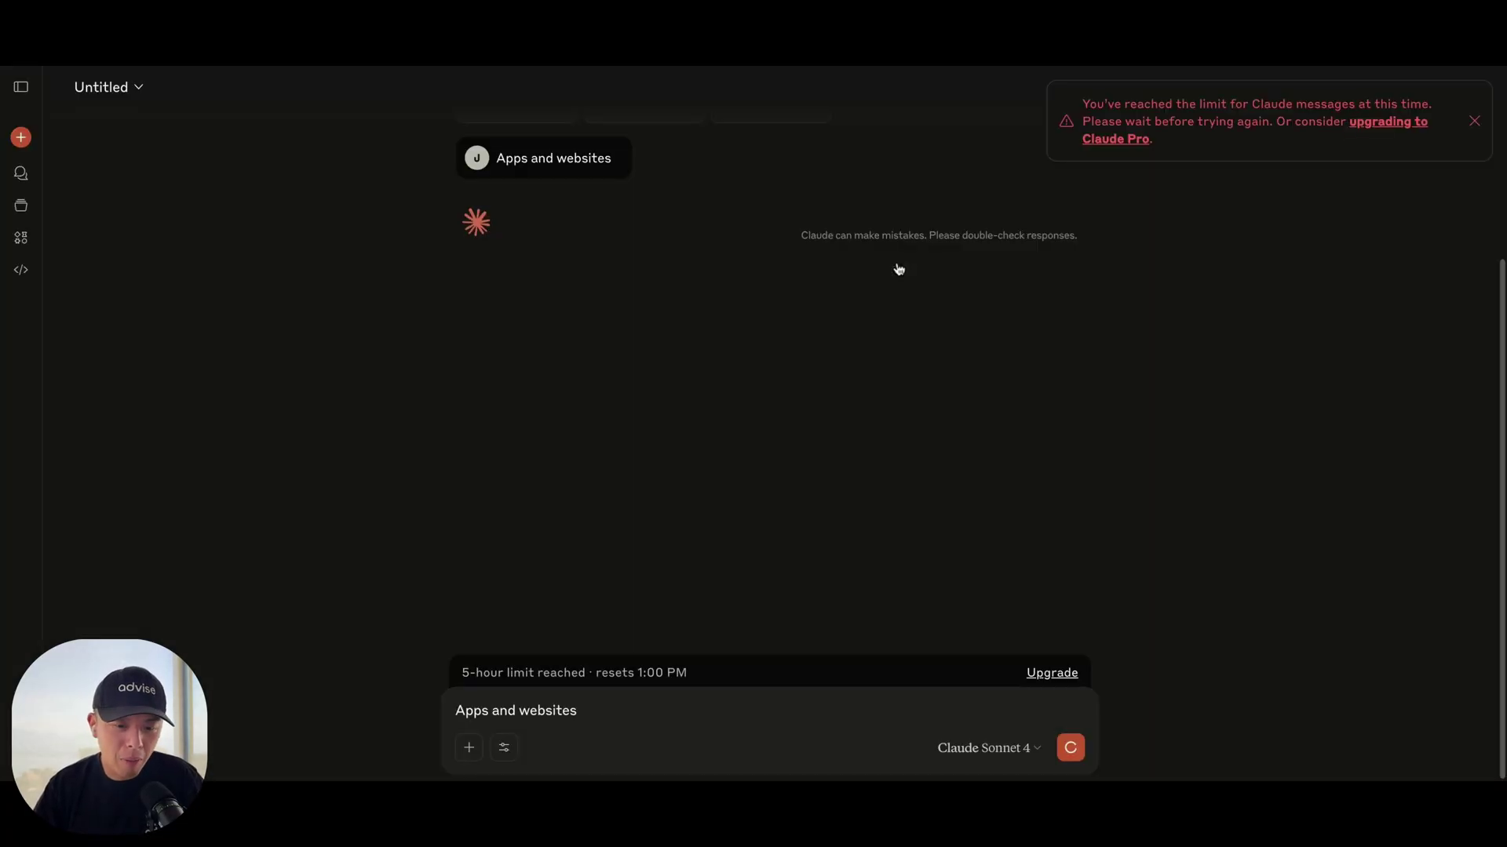
pyautogui.click(1472, 122)
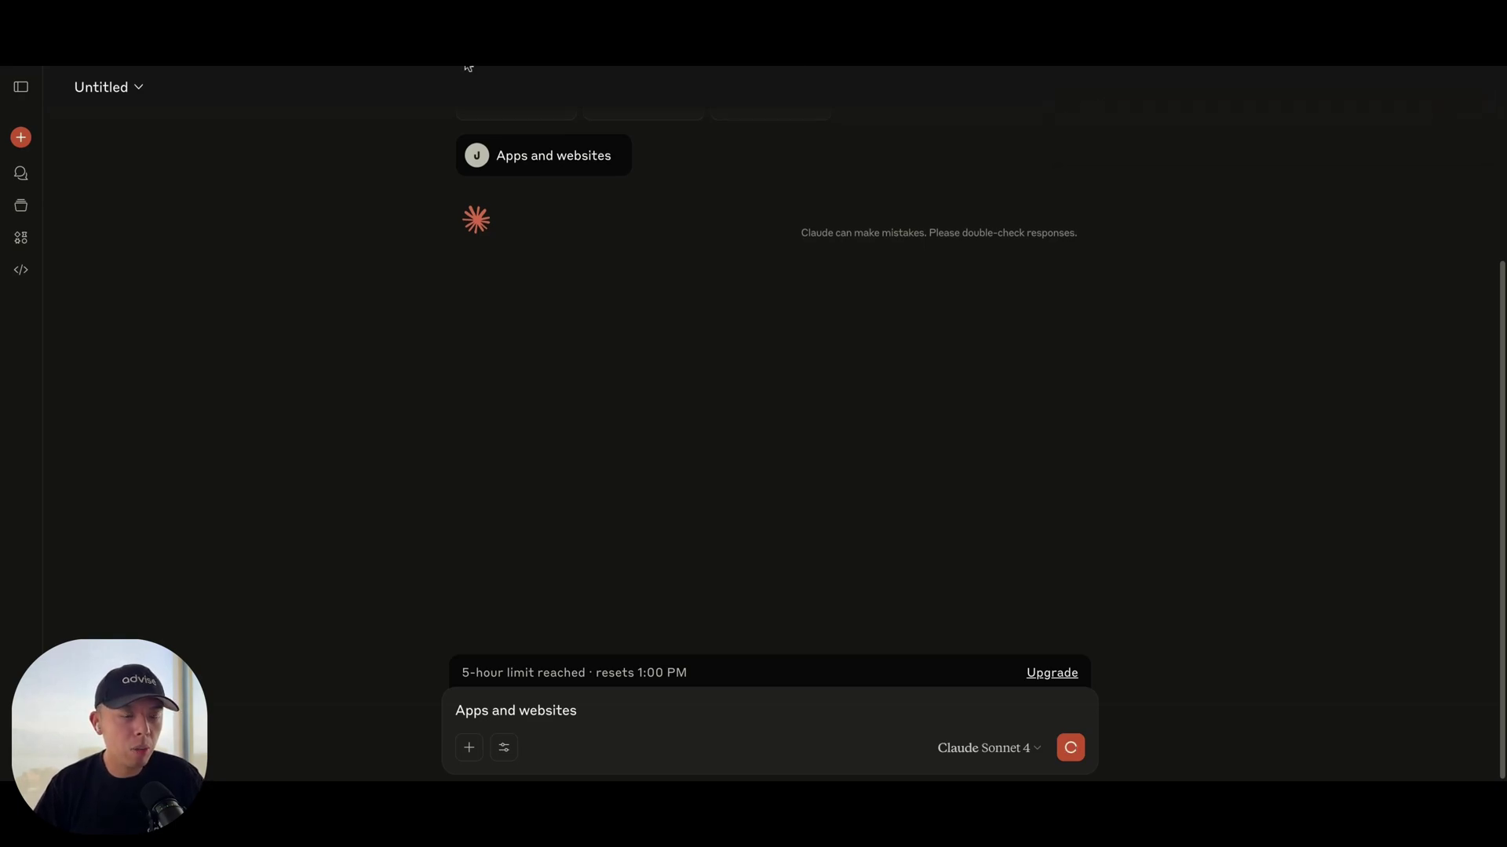
pyautogui.scroll(3, 688, 185)
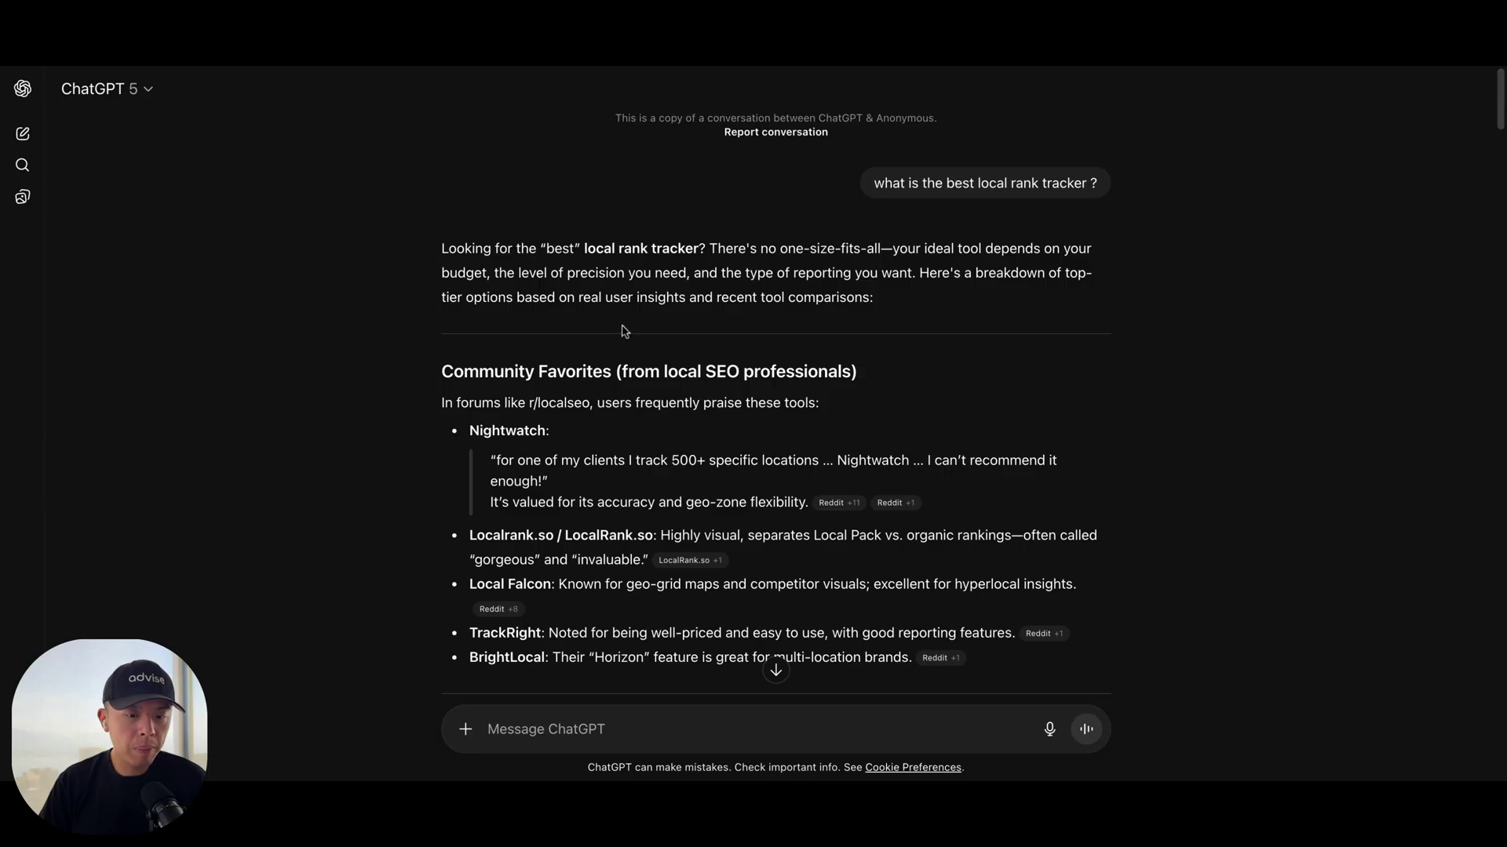
# Scroll the shared ChatGPT answer down to the LocalRank.so mention.
pyautogui.scroll(-2, 625, 331)
pyautogui.moveTo(665, 477)
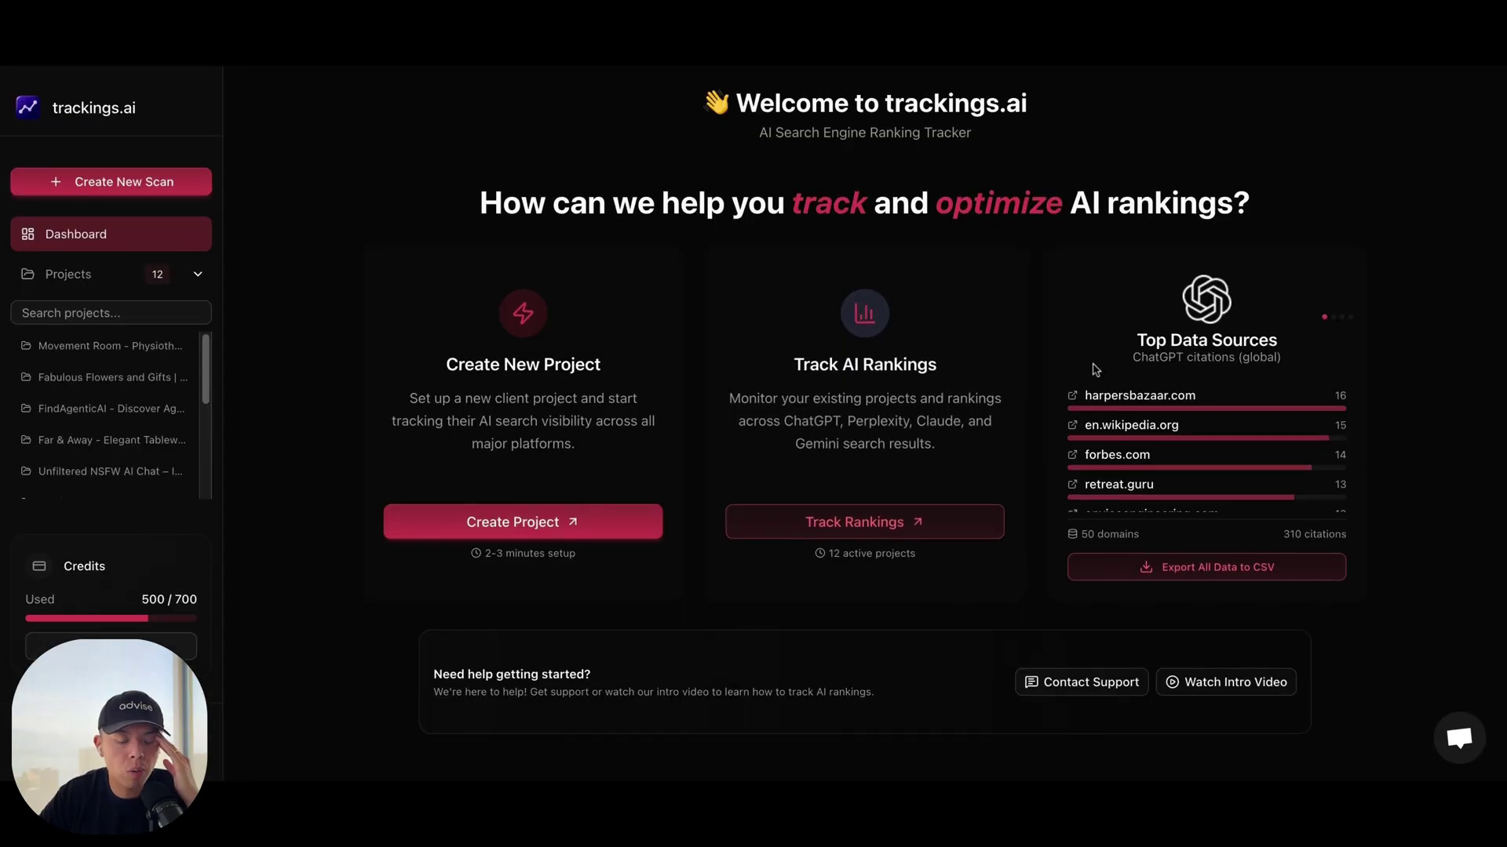
pyautogui.scroll(-3, 1244, 461)
pyautogui.scroll(3, 1244, 461)
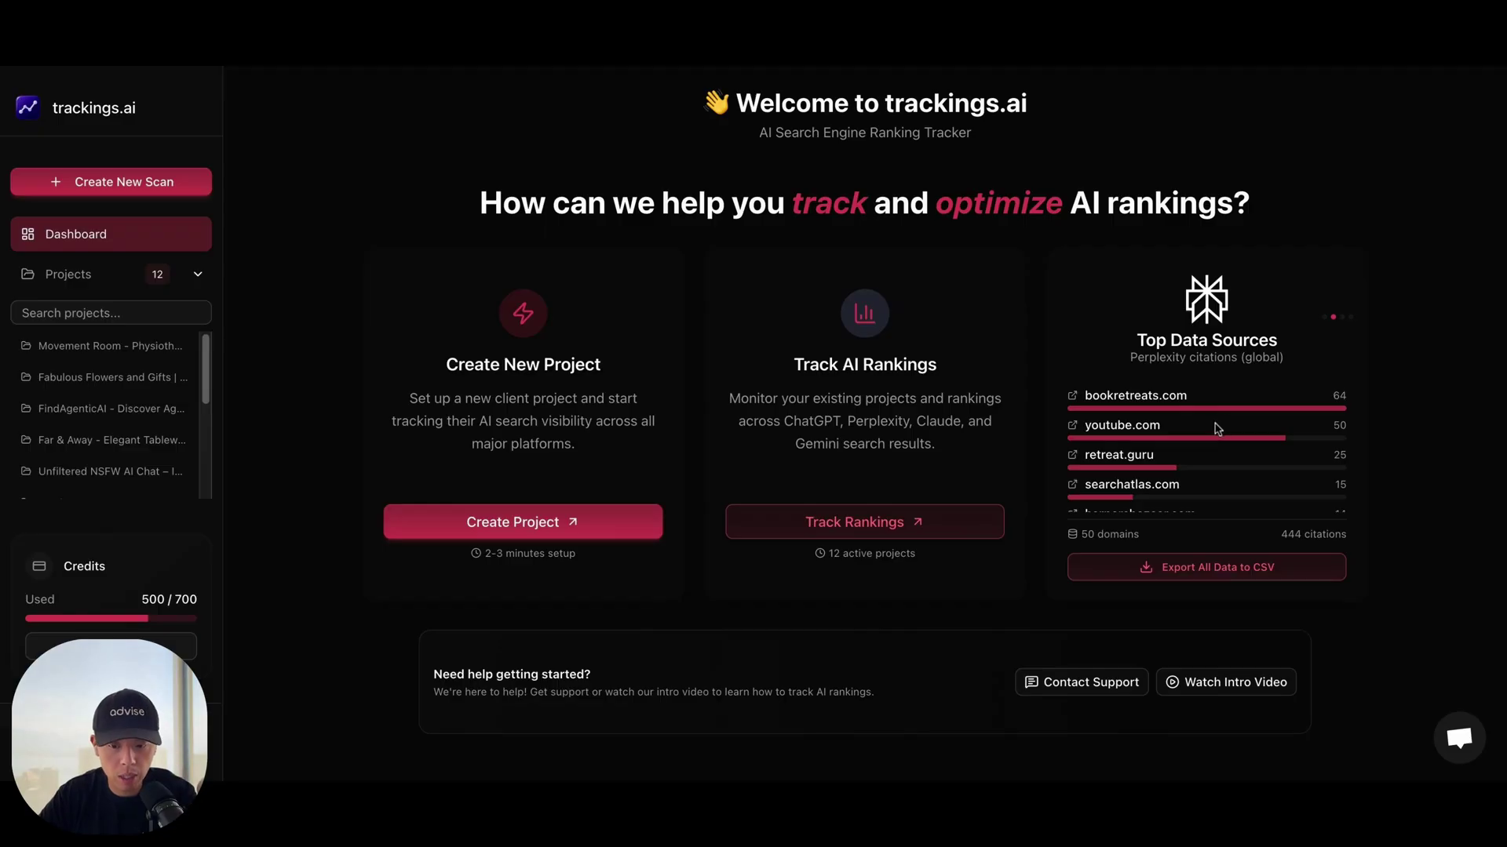
pyautogui.moveTo(1161, 425); pyautogui.dragTo(1107, 425)
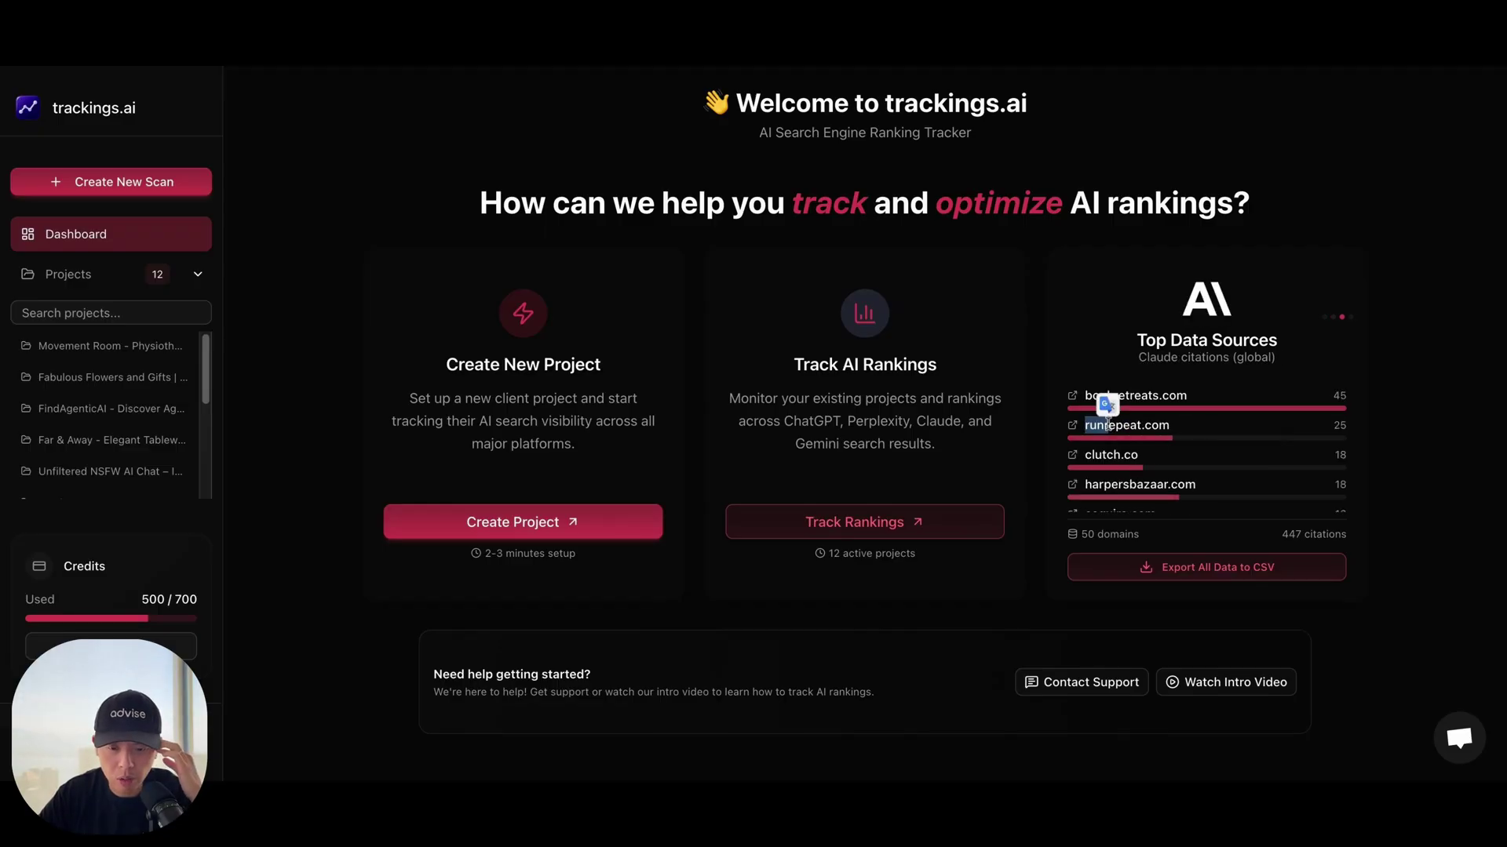
pyautogui.click(1202, 403)
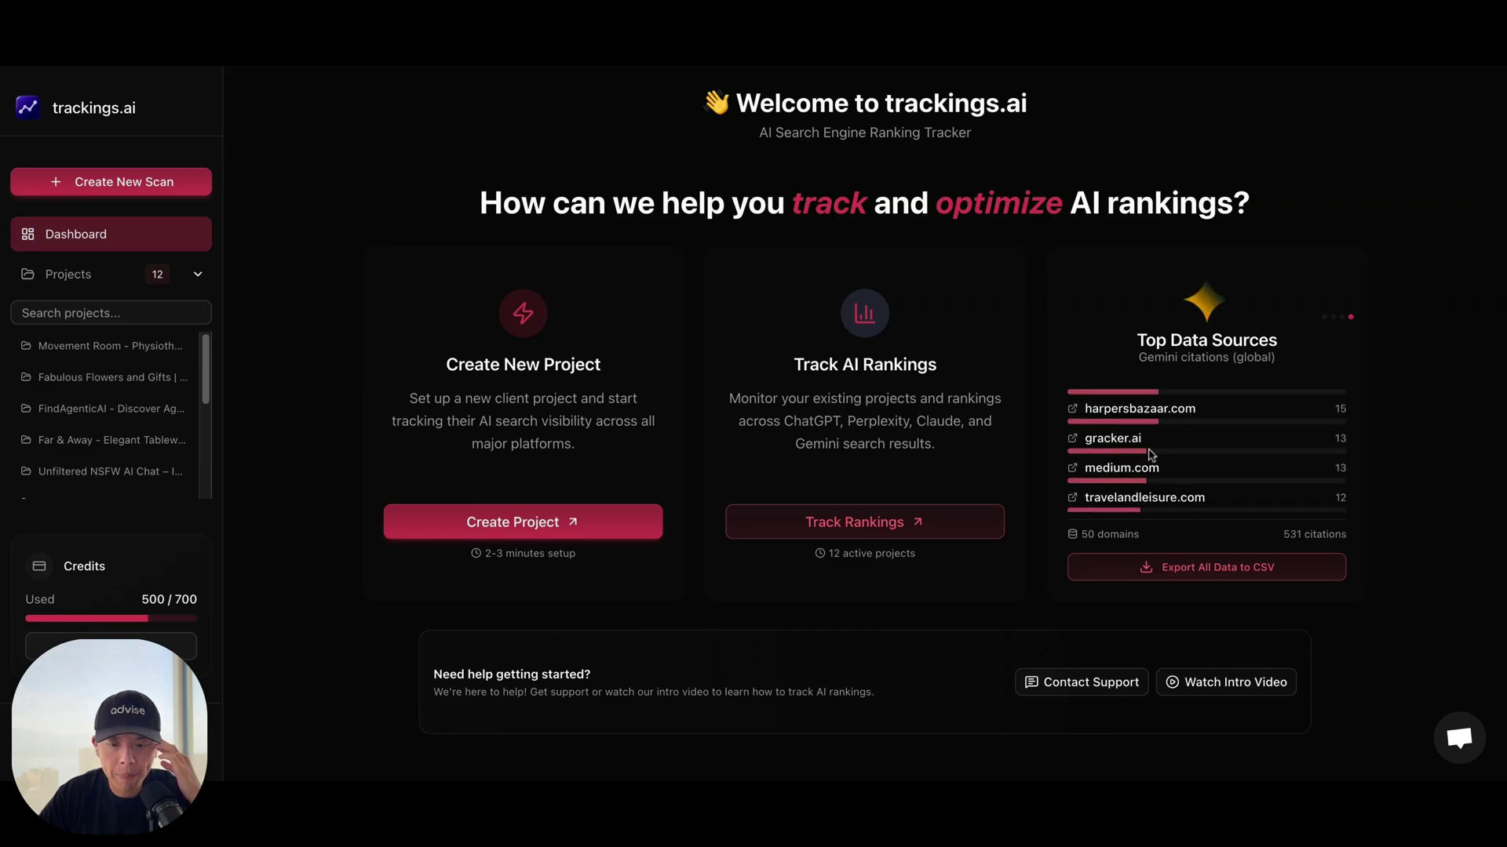
pyautogui.scroll(-1, 1140, 443)
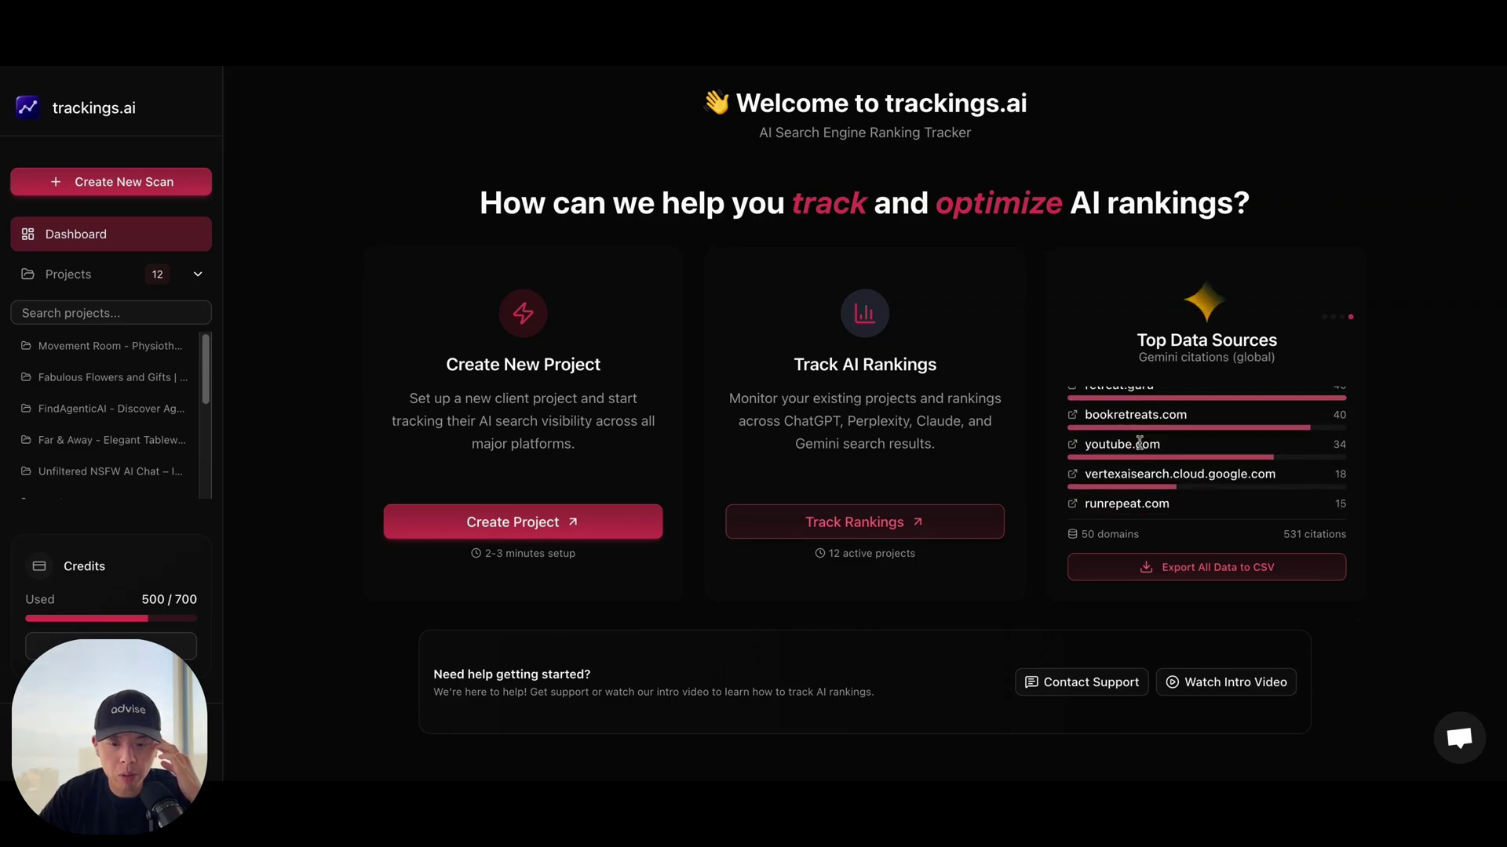
pyautogui.scroll(-5, 1146, 455)
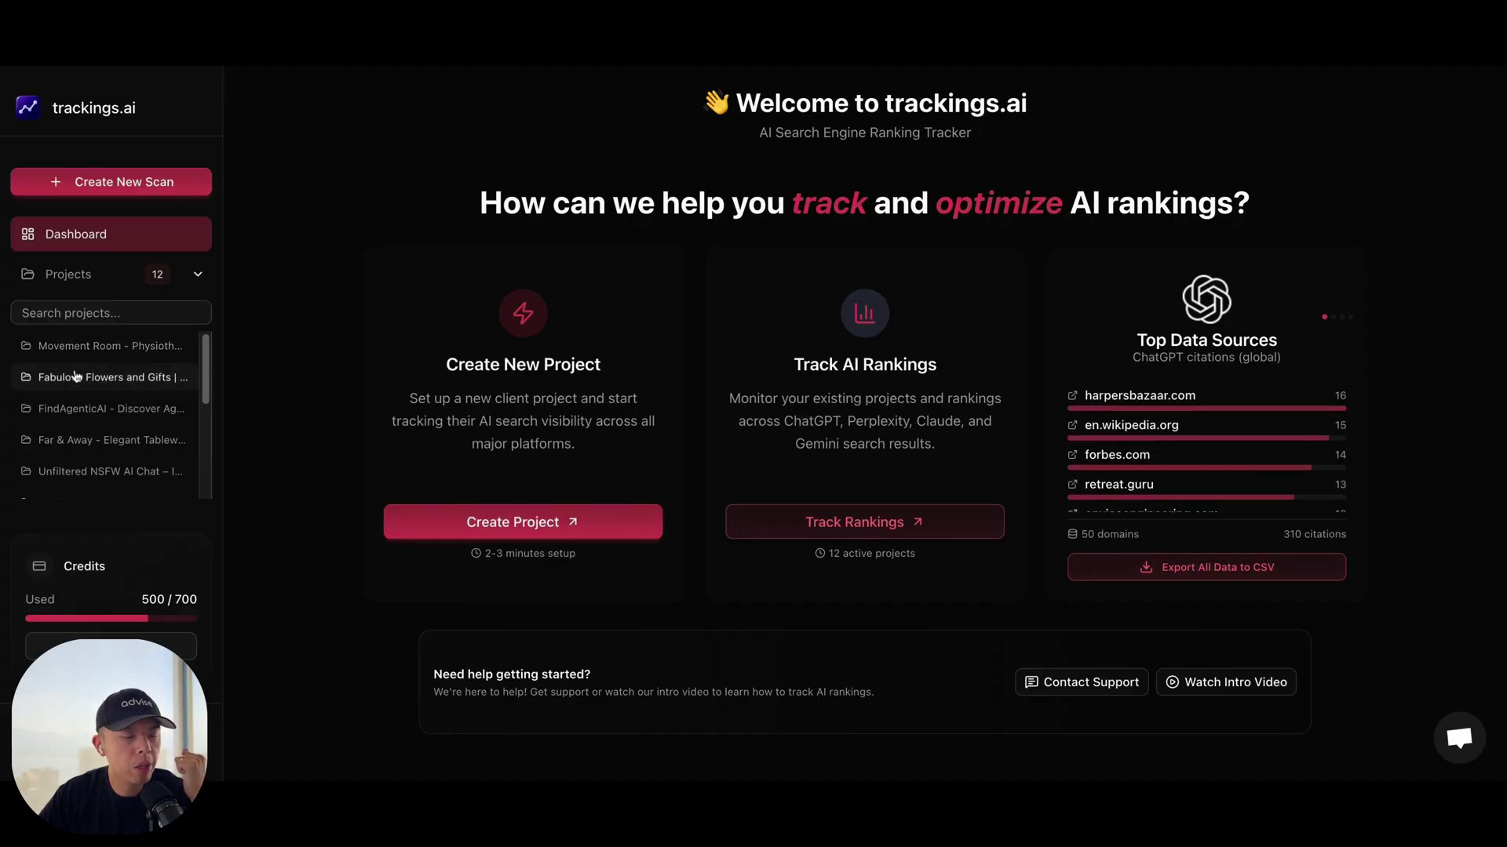
pyautogui.scroll(-1, 87, 447)
# Open the Far & Away project, then the Localrank.so project with its three tracked keywords.
pyautogui.click(87, 402)
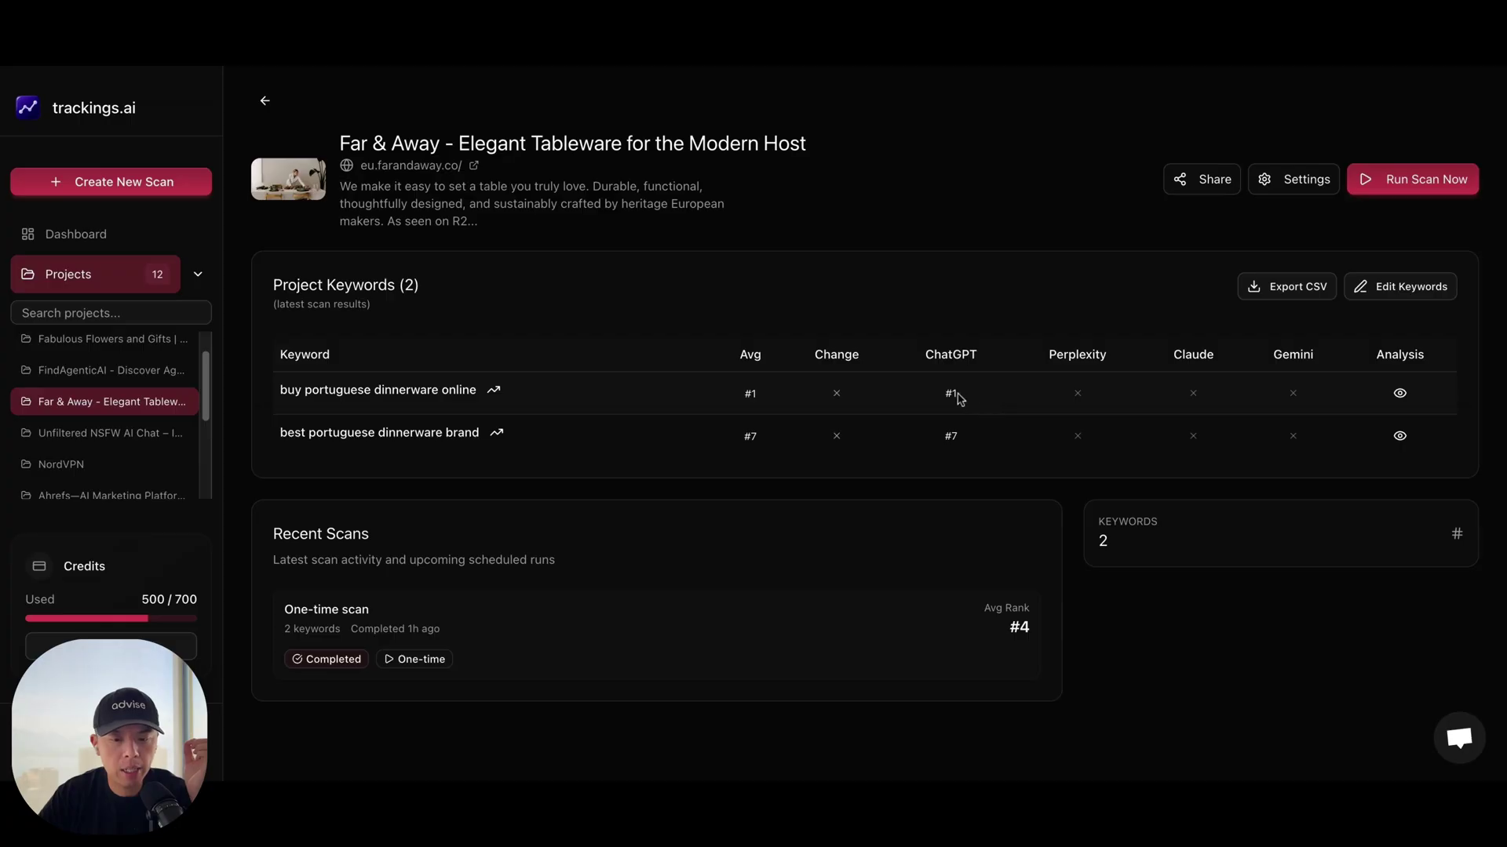
pyautogui.moveTo(957, 392)
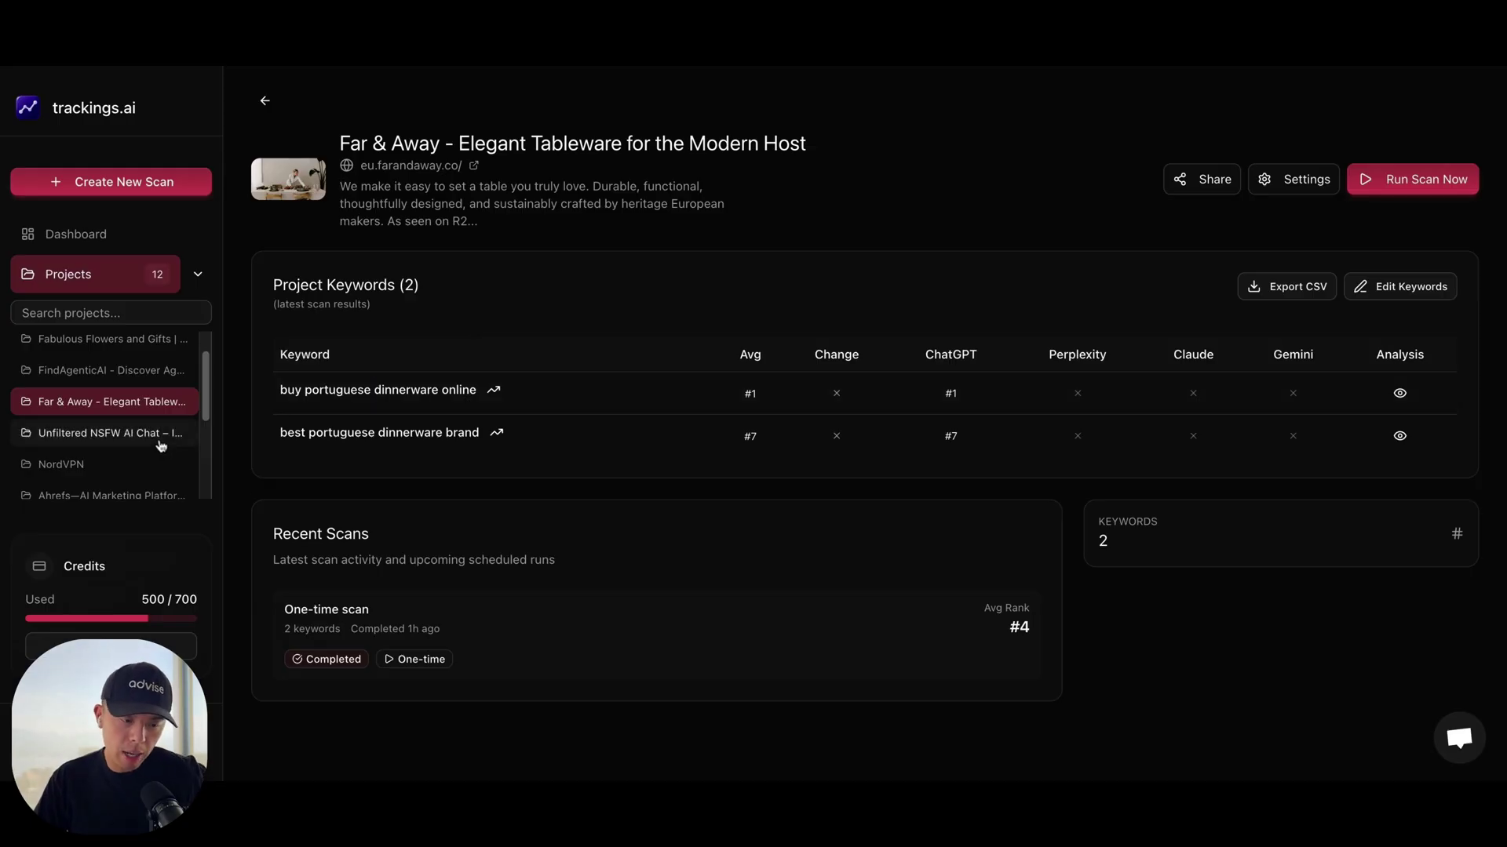
pyautogui.scroll(-3, 114, 390)
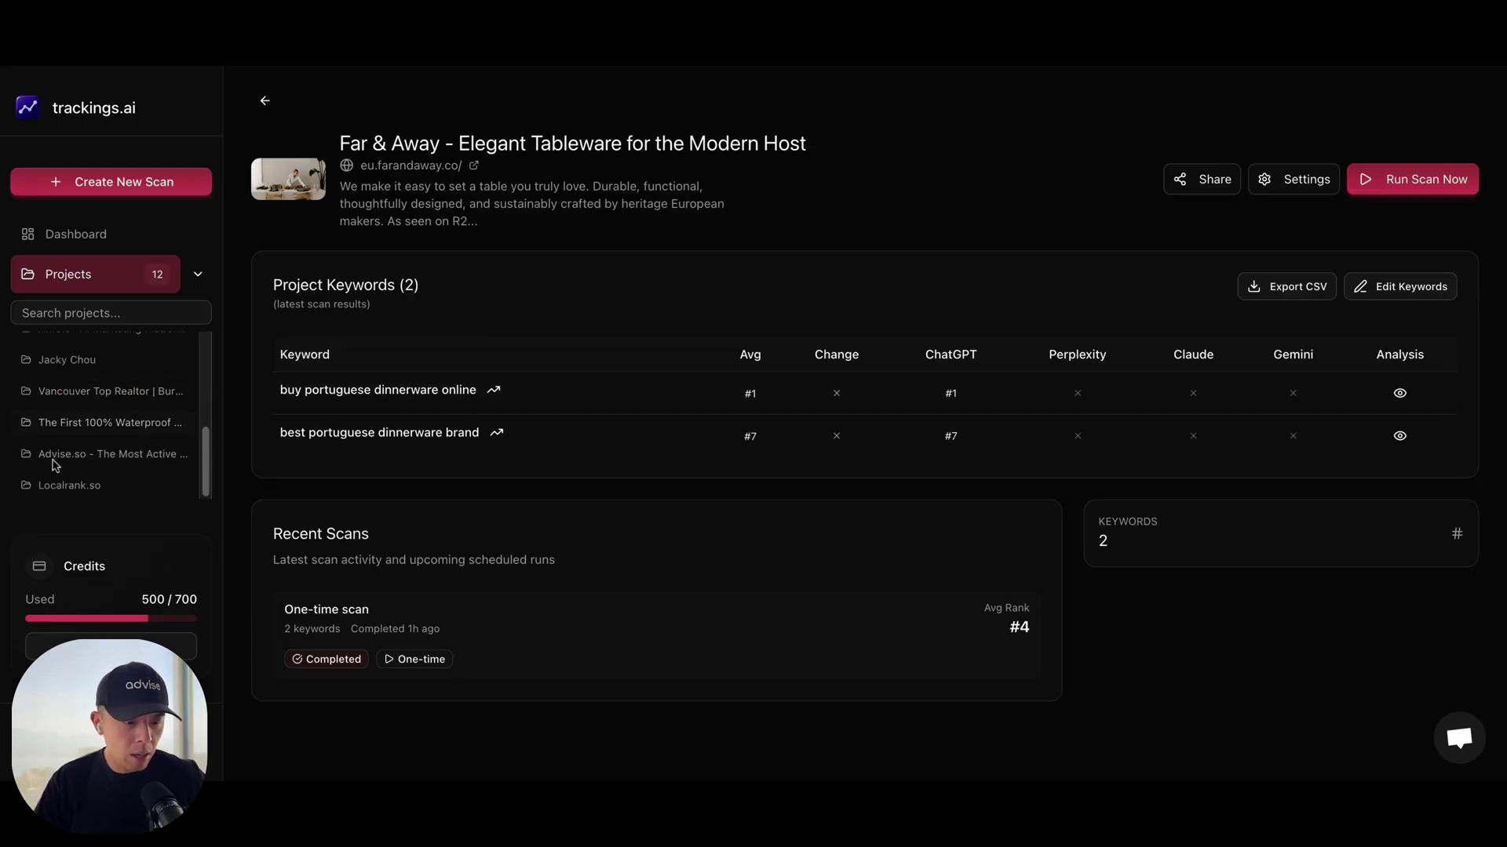
pyautogui.click(55, 483)
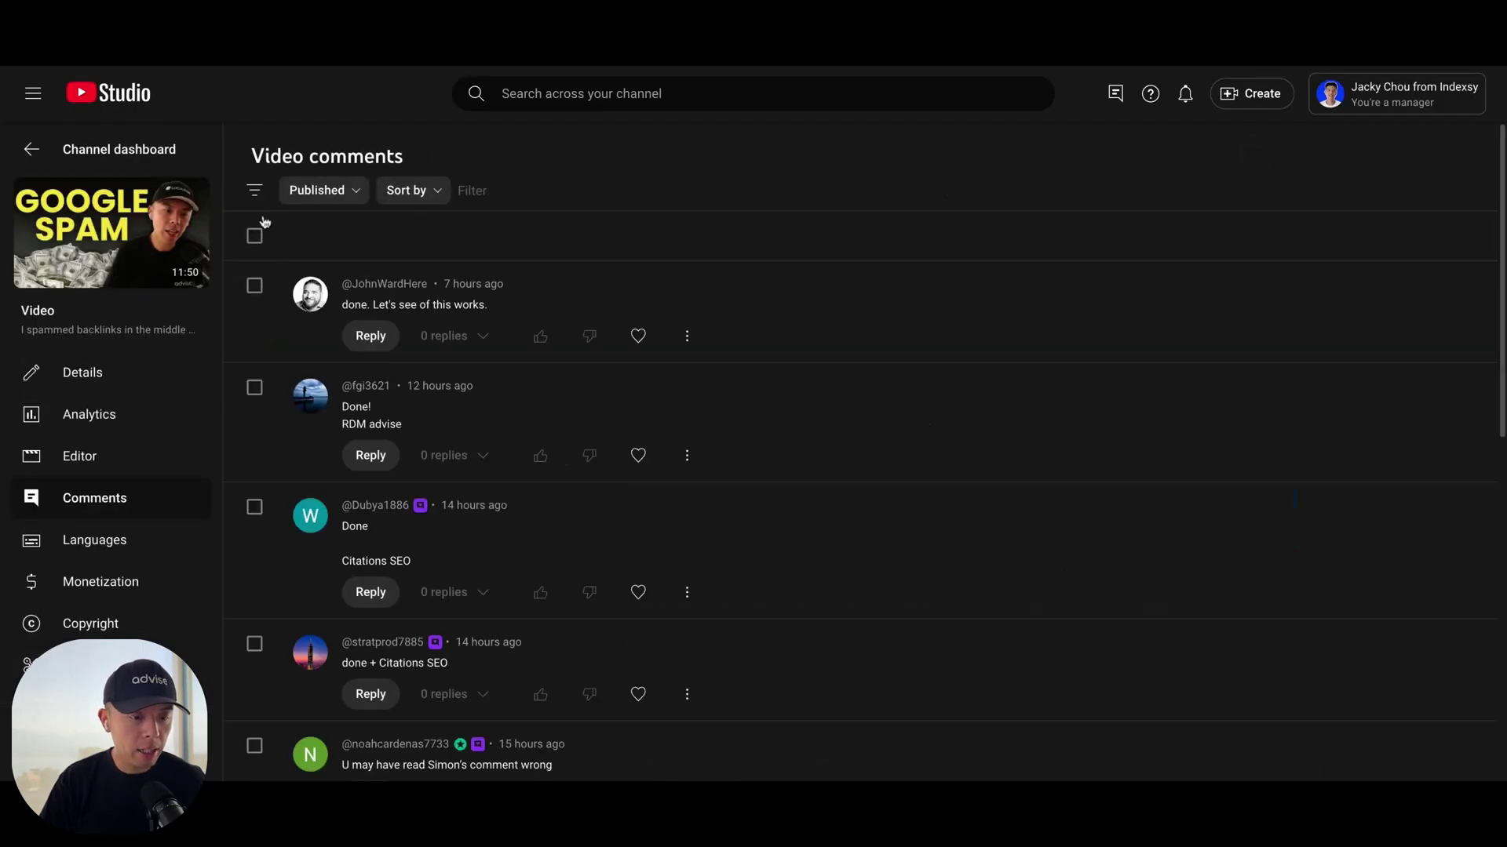
# Filter comments to channel members only and heart all three member comments.
pyautogui.click(253, 192)
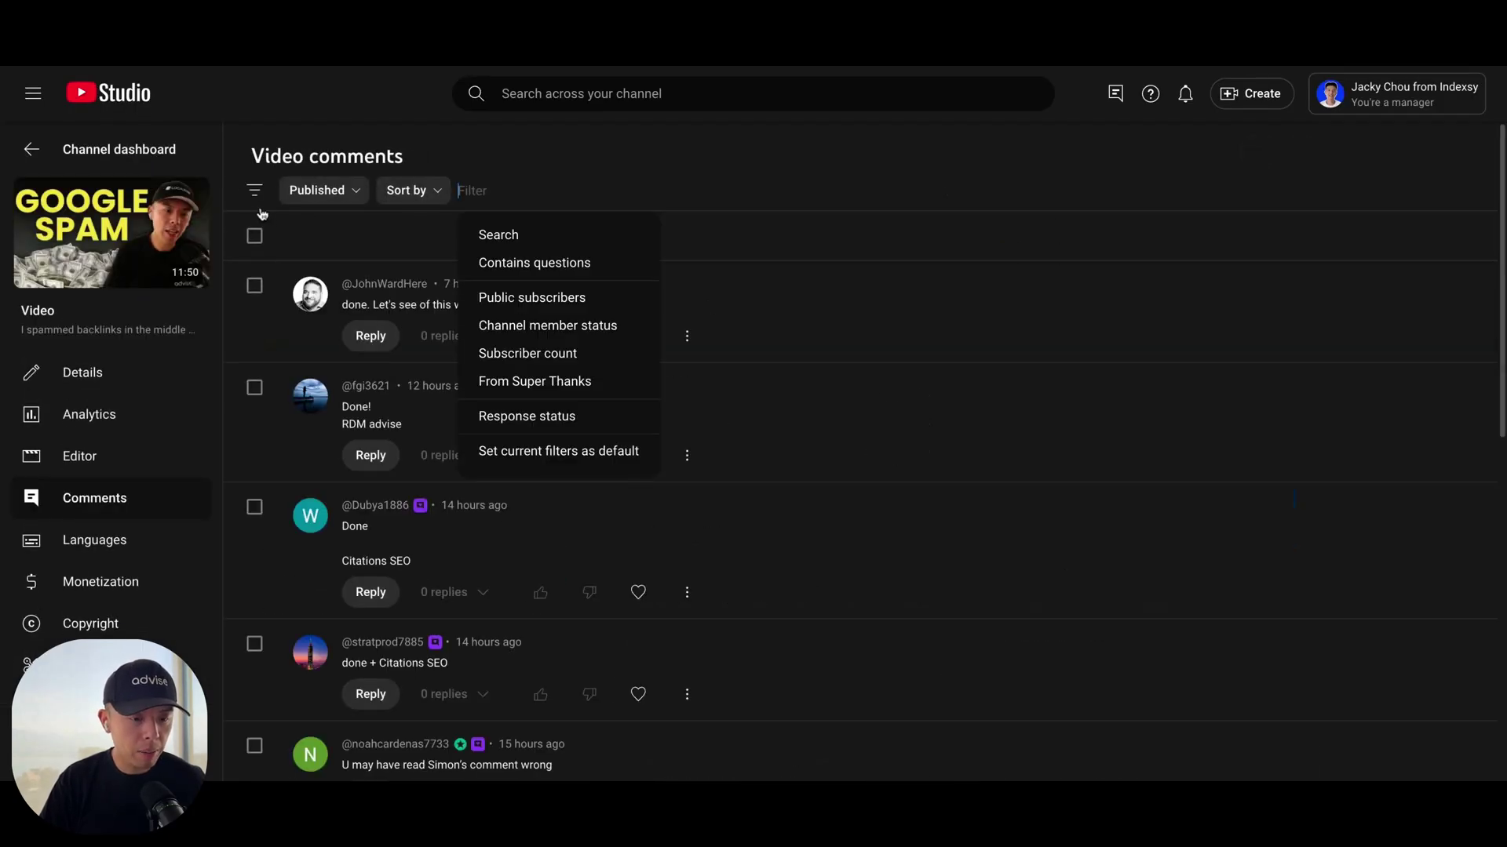
pyautogui.click(563, 326)
pyautogui.click(563, 247)
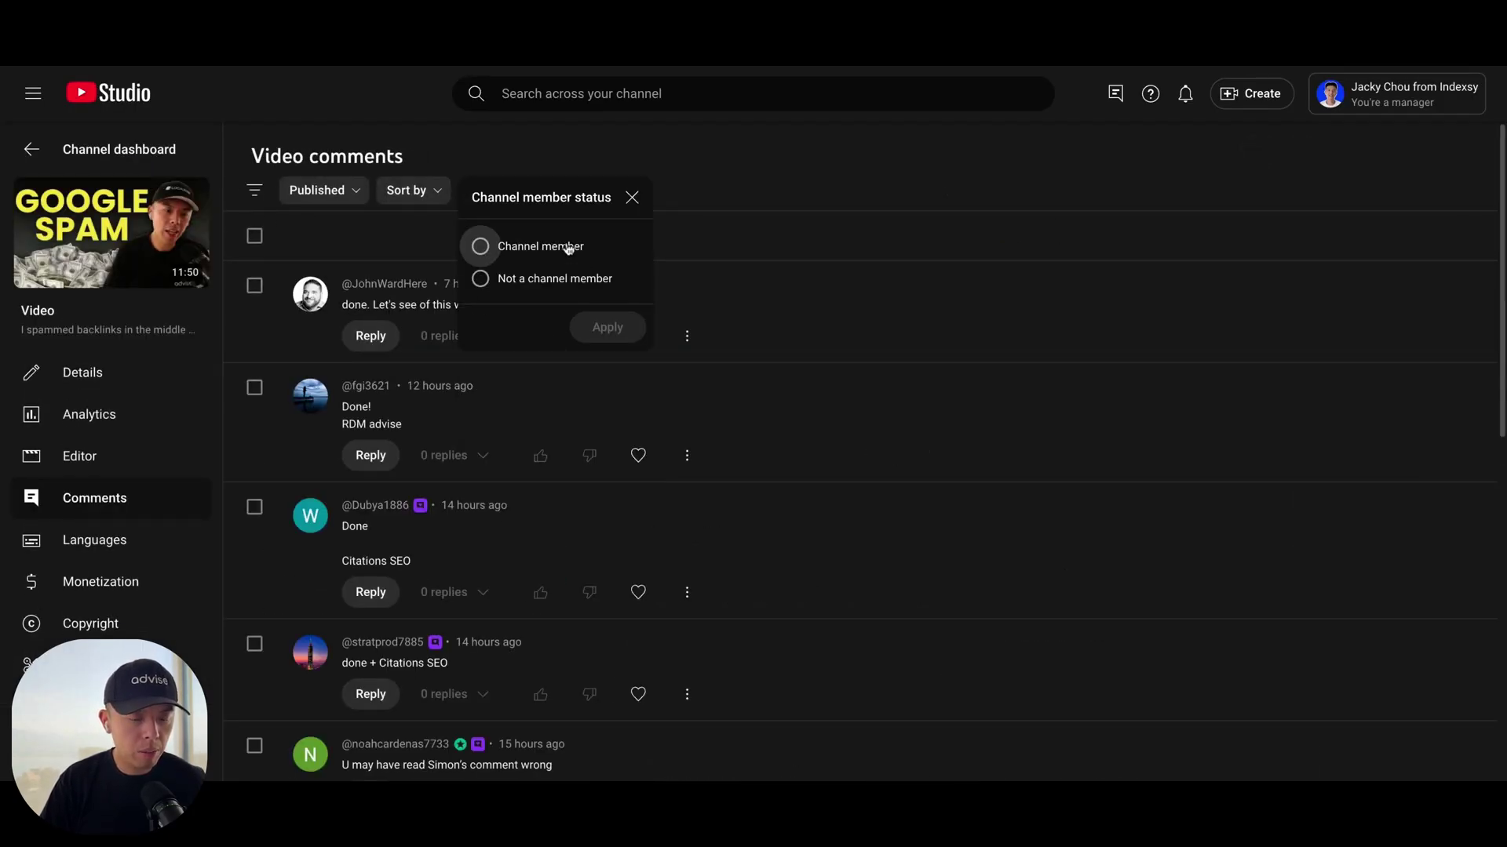
pyautogui.click(616, 335)
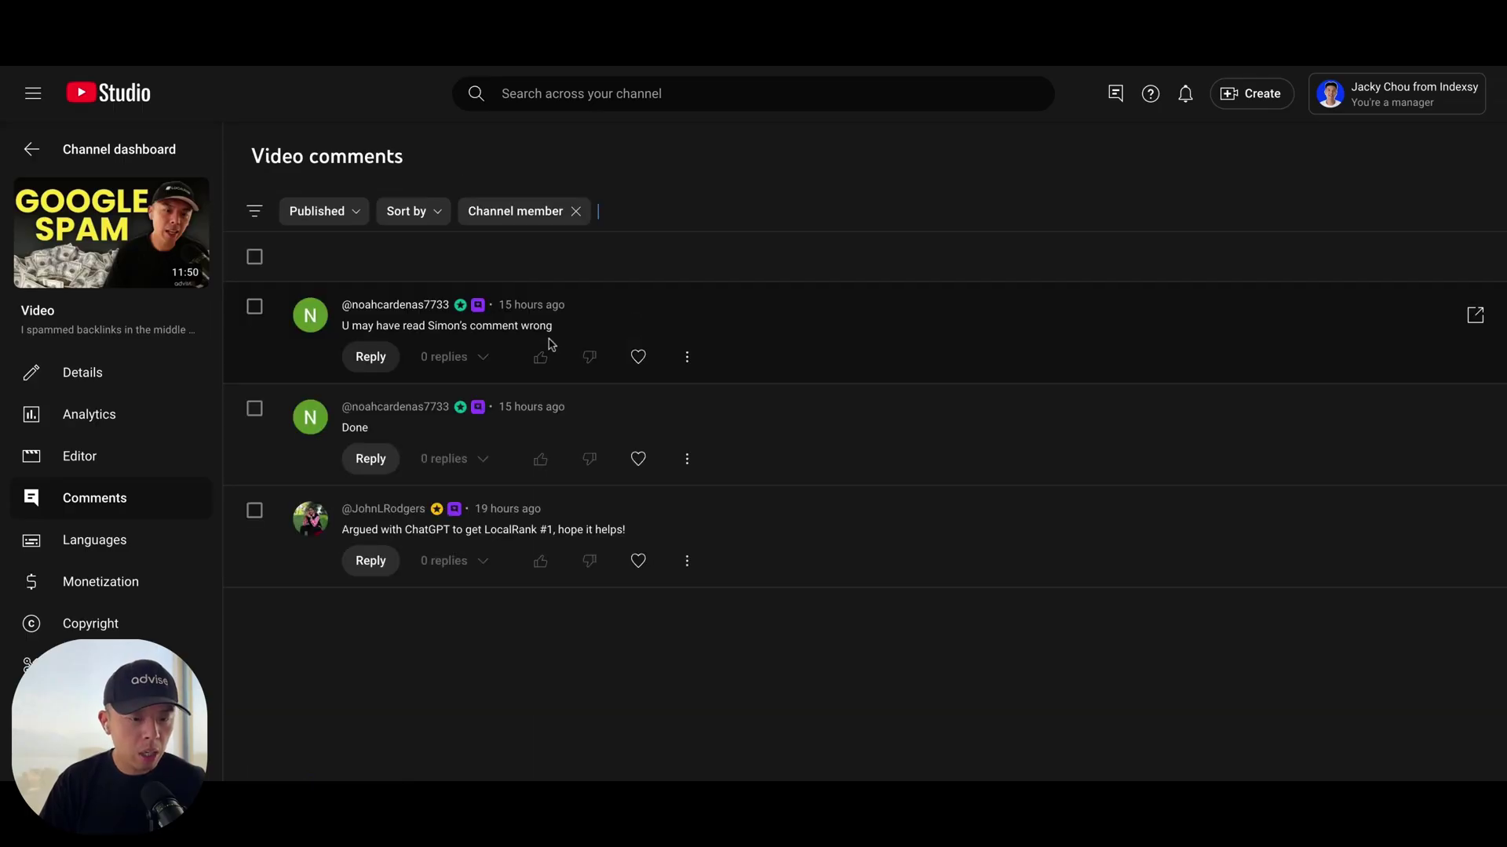
pyautogui.click(638, 357)
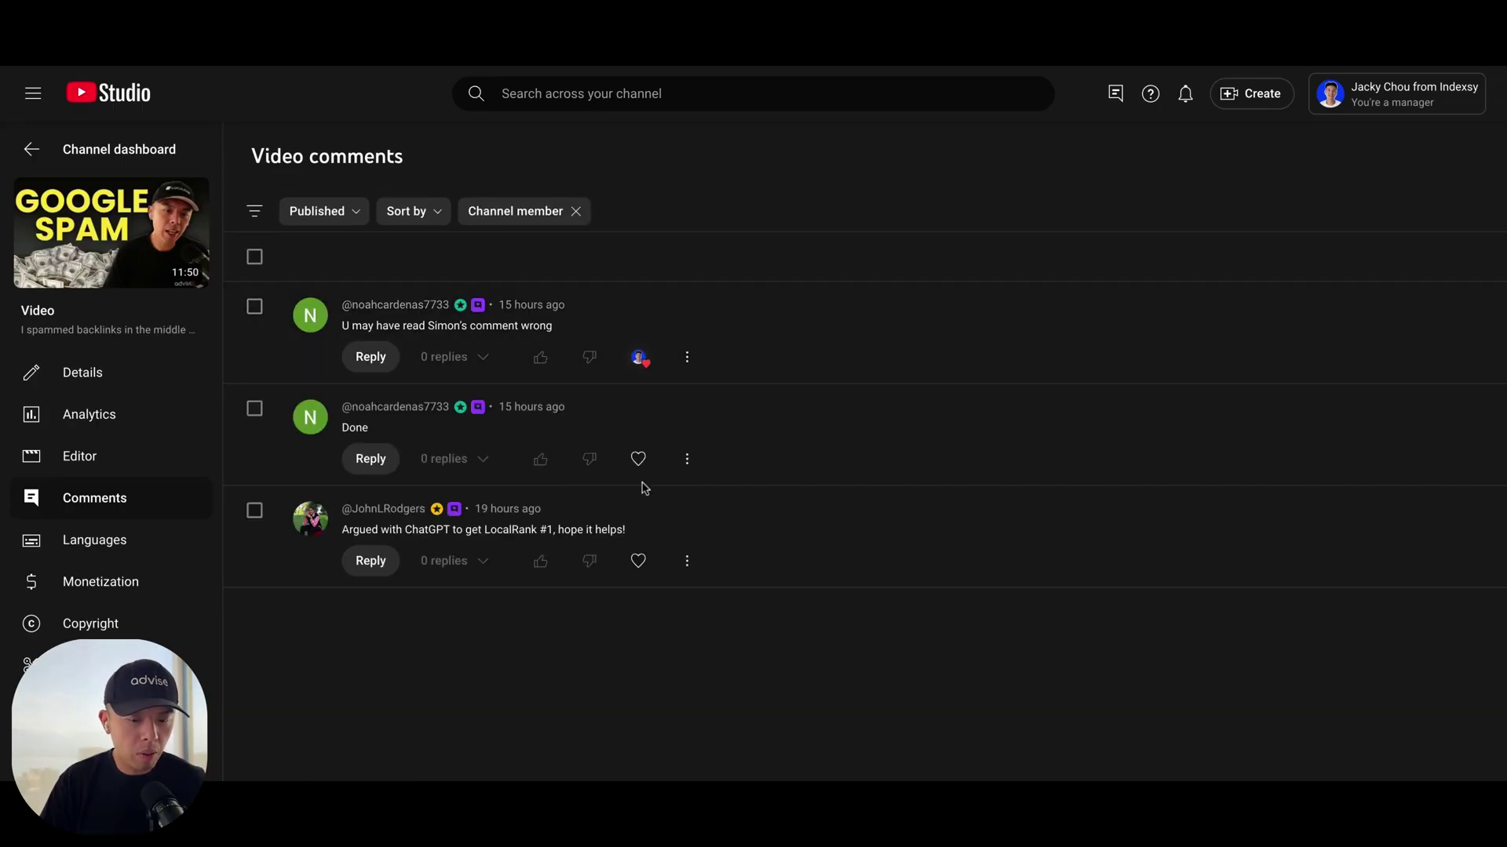
pyautogui.click(640, 463)
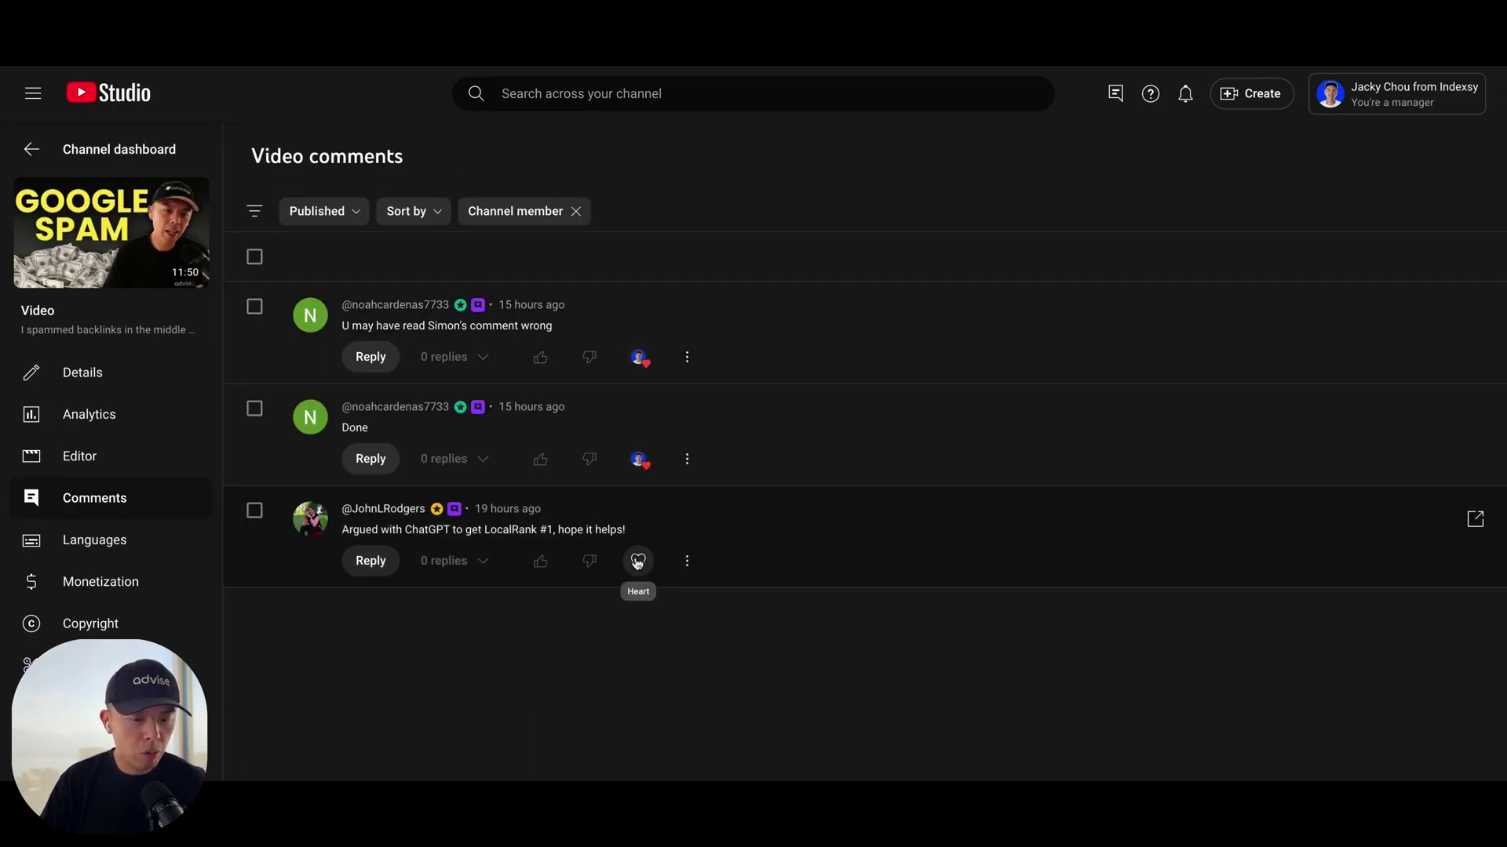
pyautogui.click(638, 561)
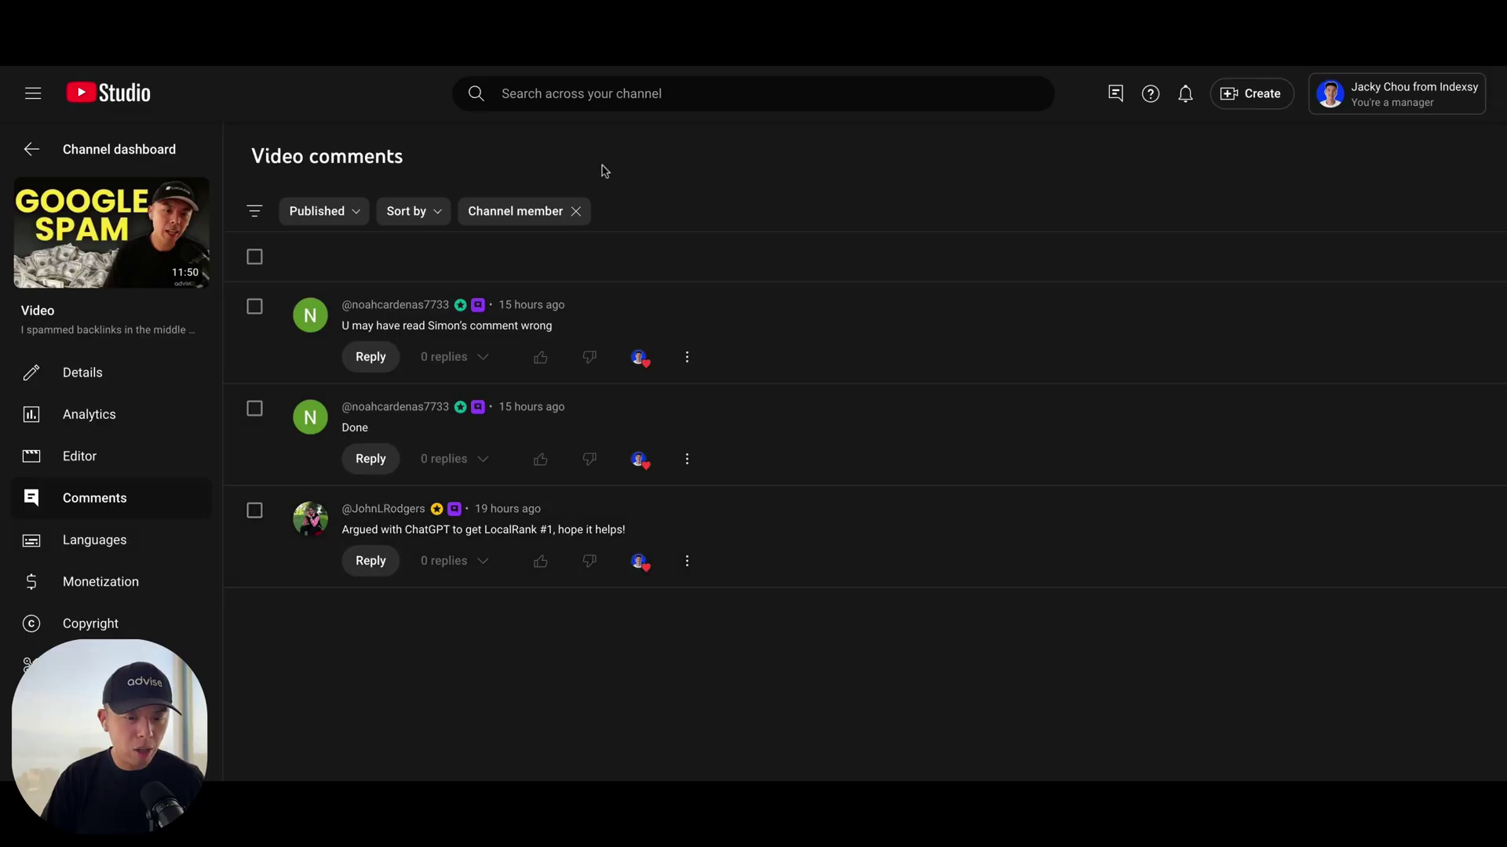
# Clear the channel member filter and heart the four newest comments, including the Citations SEO one.
pyautogui.click(579, 211)
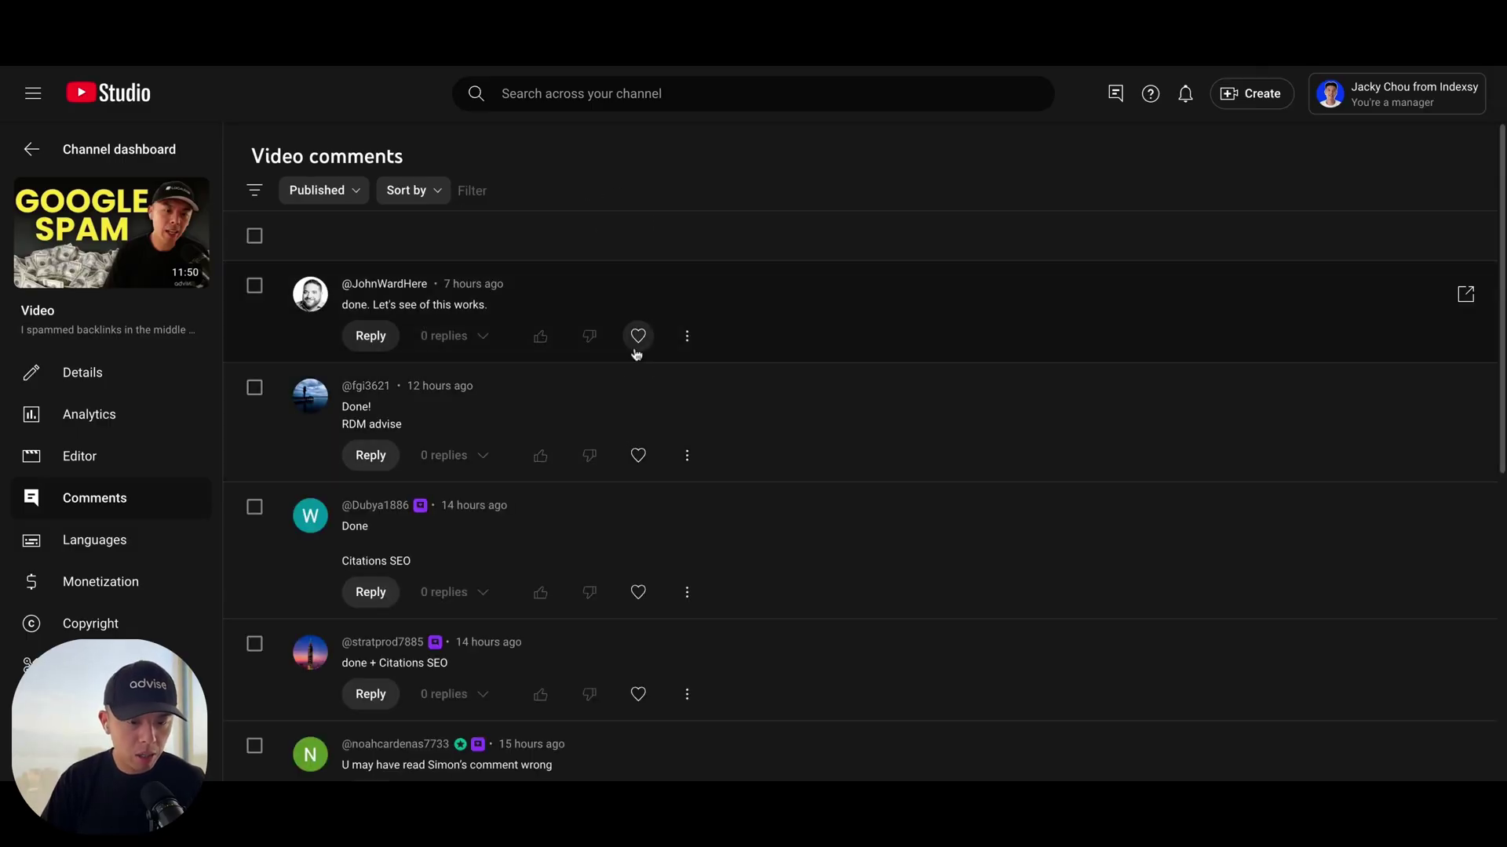
pyautogui.click(638, 335)
pyautogui.click(636, 459)
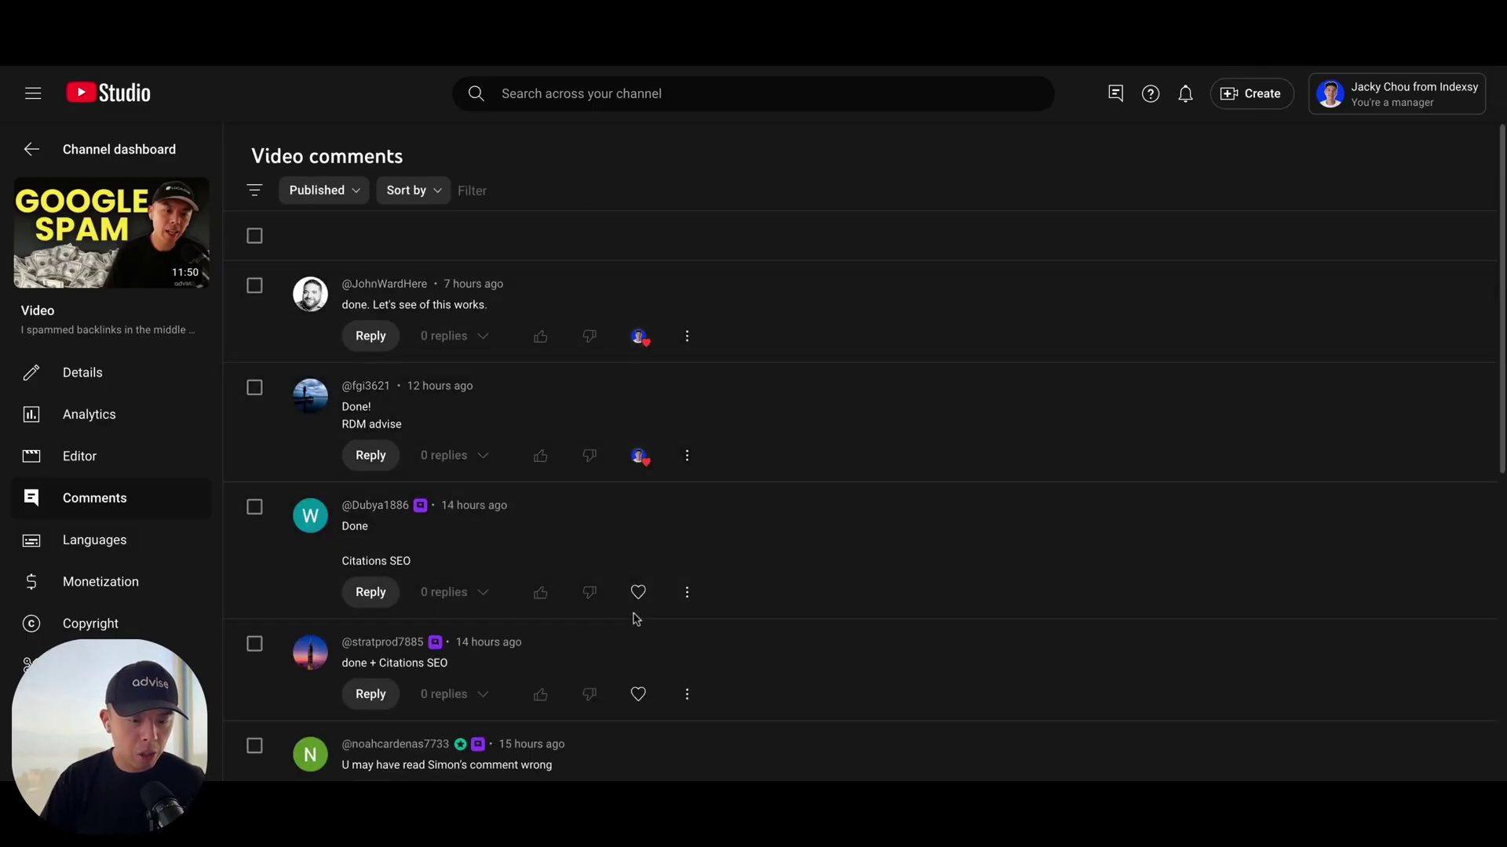
pyautogui.click(639, 595)
pyautogui.click(638, 695)
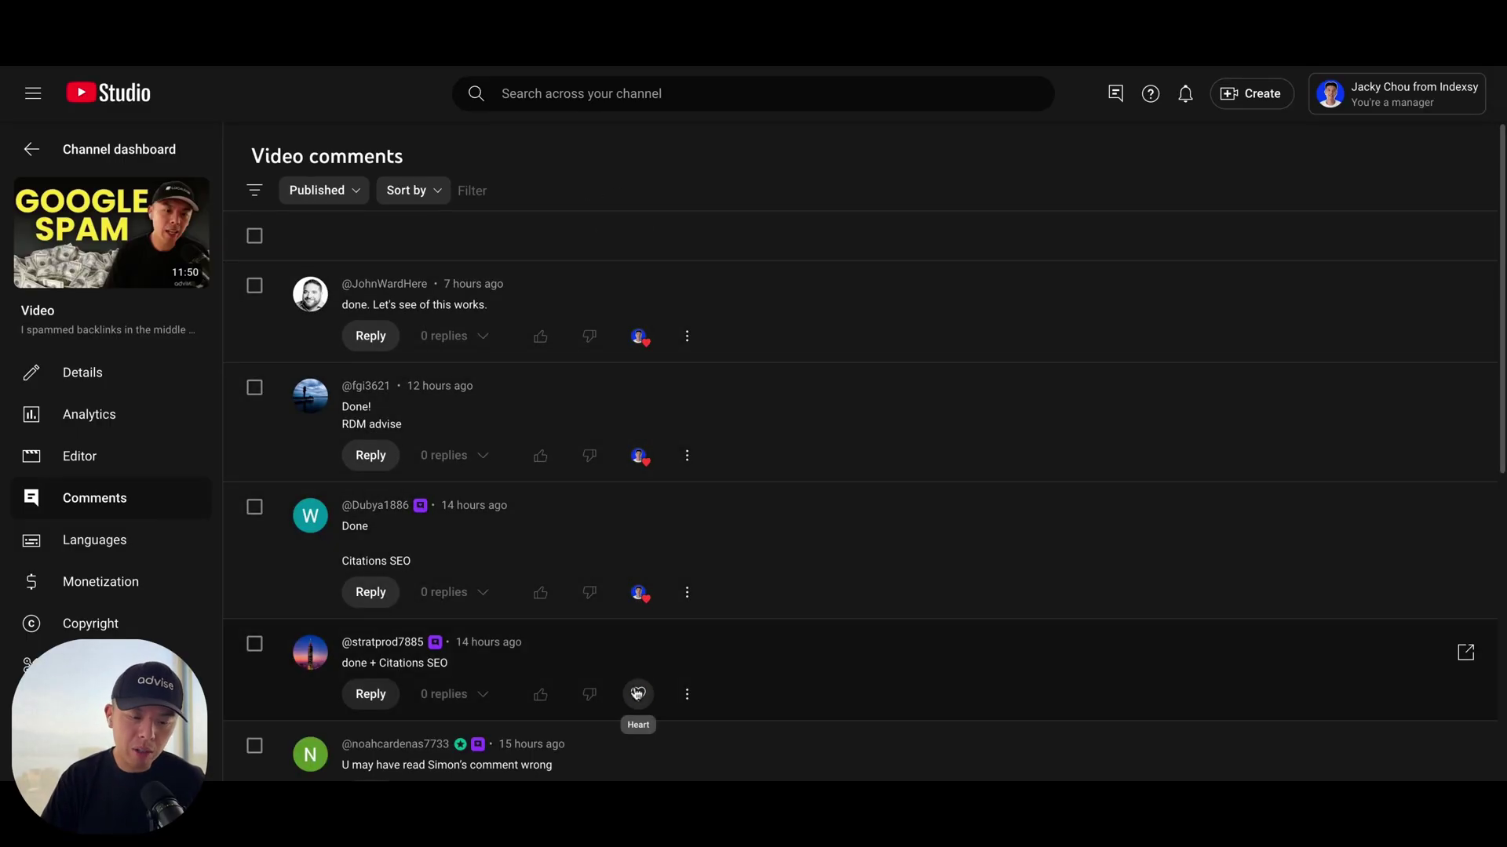
# Heart the forcing-GPT-to-mention-LocalRank, Citations SEO and getting-clapped joke comments further down.
pyautogui.scroll(-3, 637, 692)
pyautogui.scroll(-2, 636, 693)
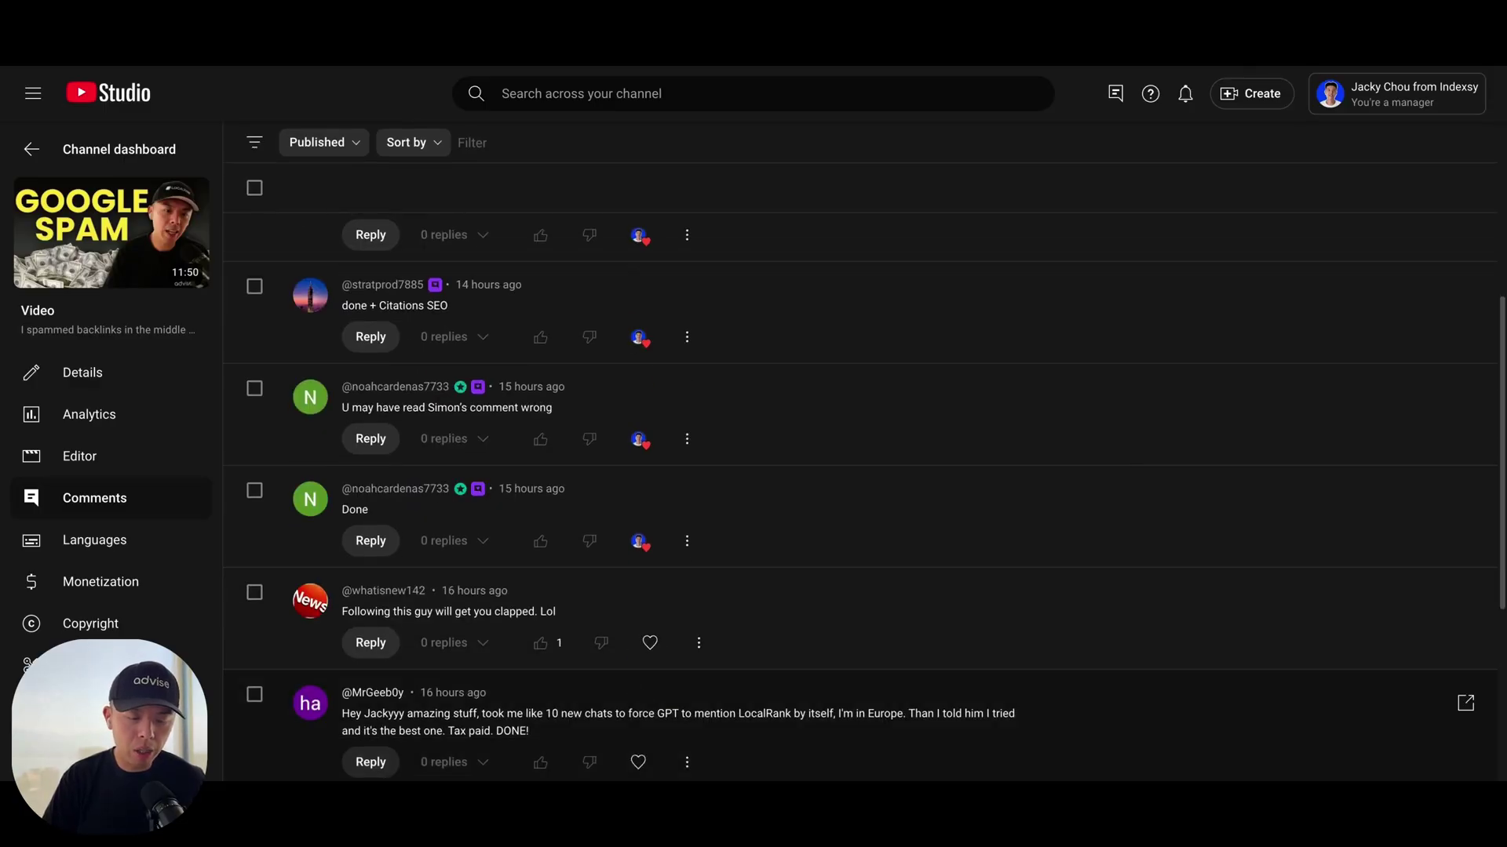
pyautogui.scroll(-4, 637, 693)
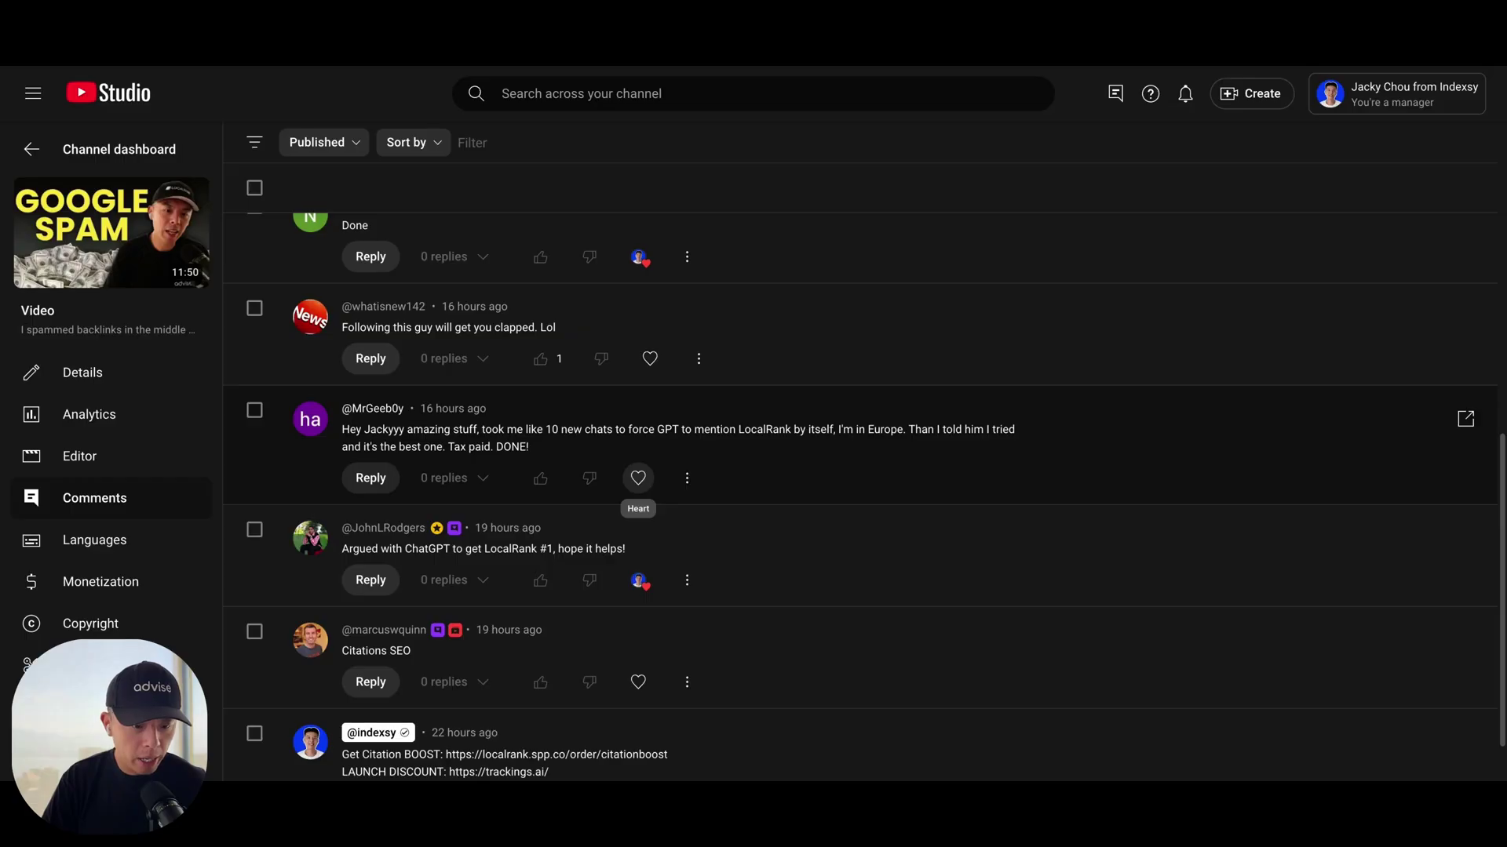
pyautogui.click(638, 478)
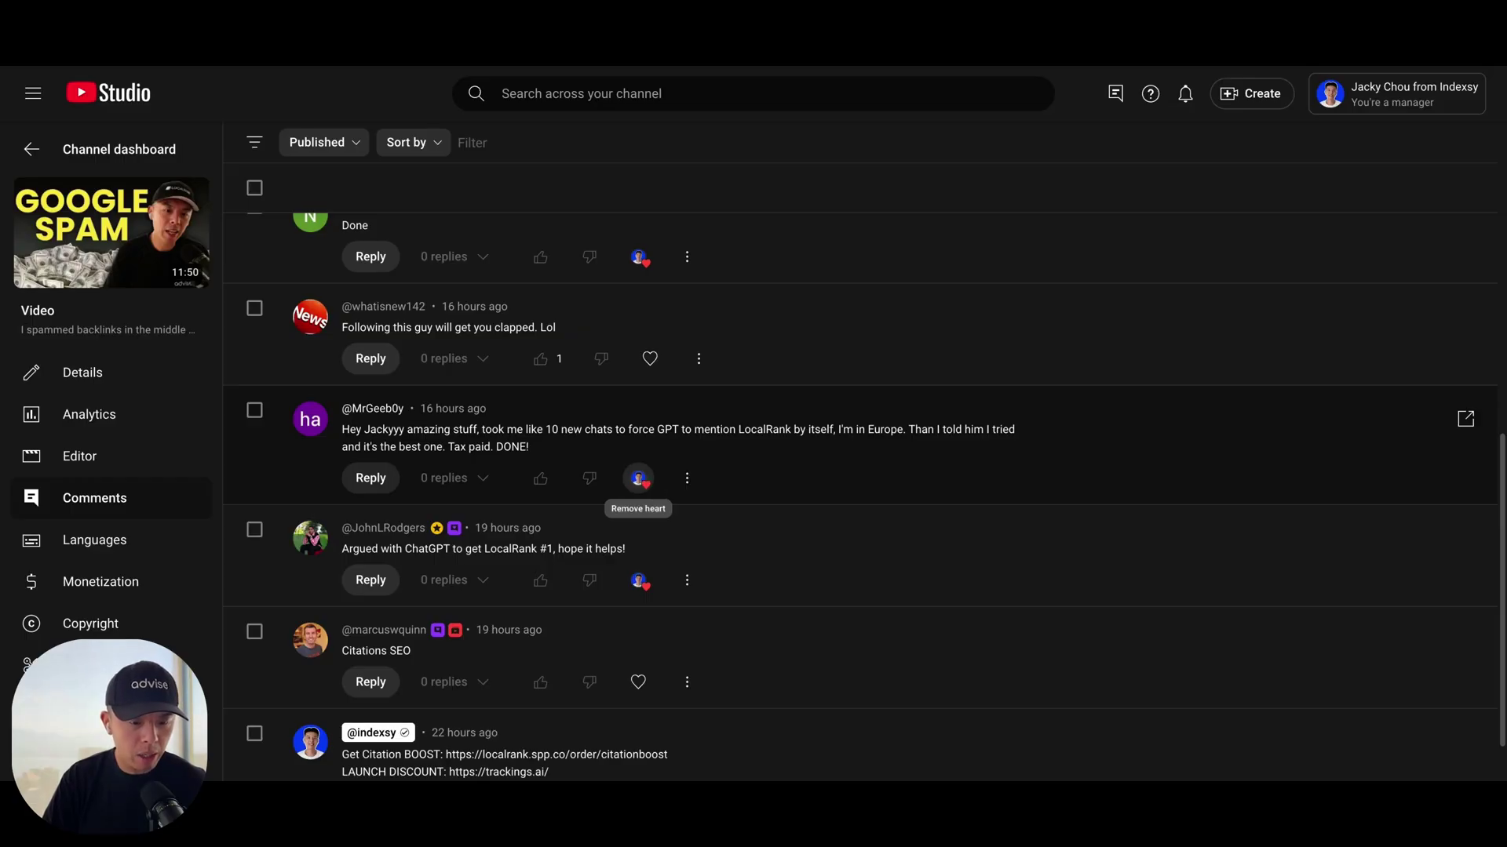
pyautogui.scroll(-1, 637, 549)
pyautogui.click(638, 616)
pyautogui.scroll(5, 636, 628)
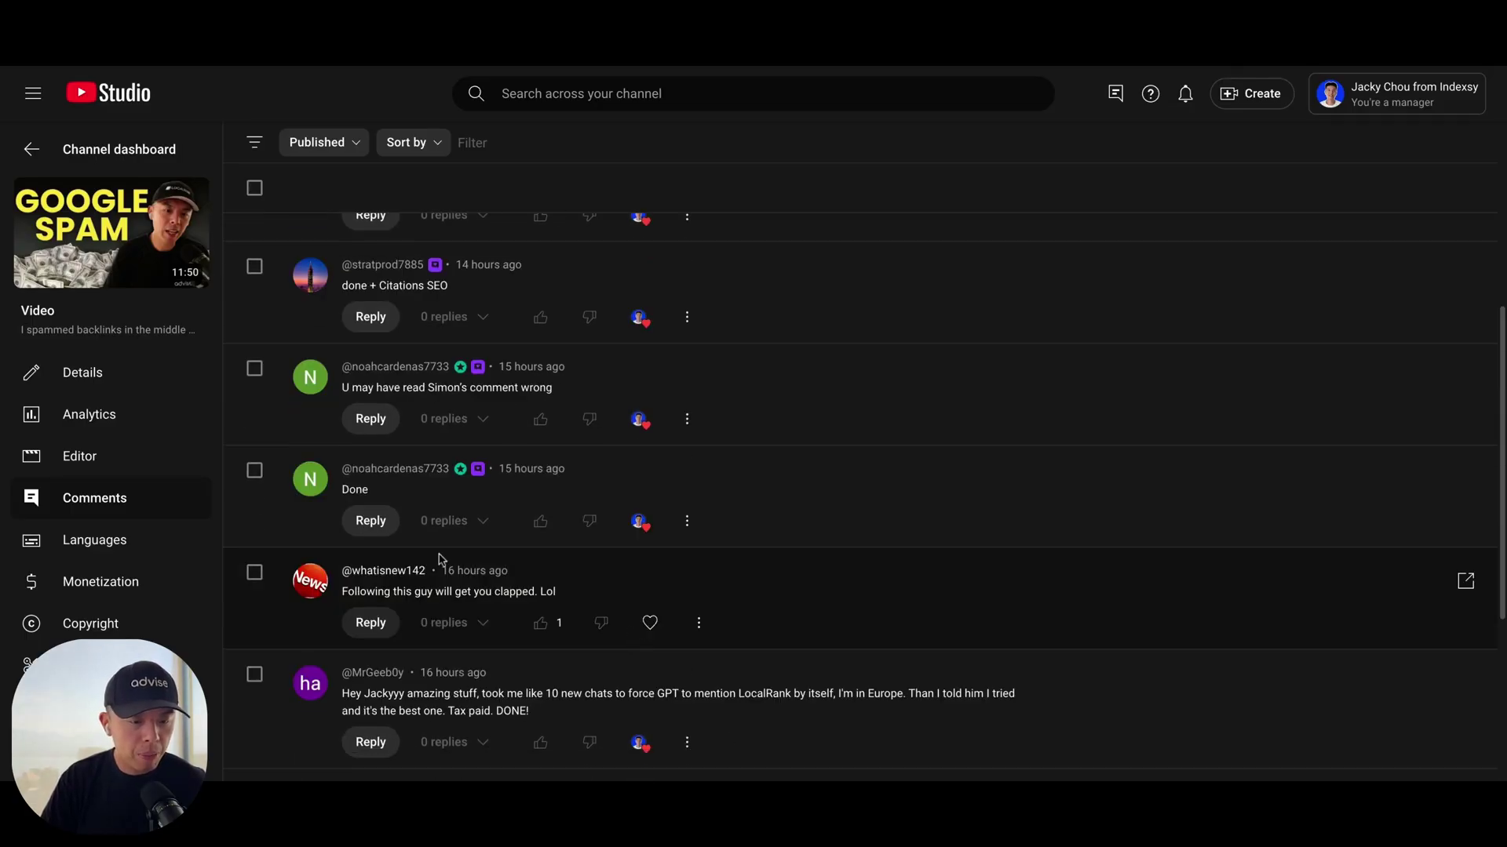
pyautogui.click(650, 622)
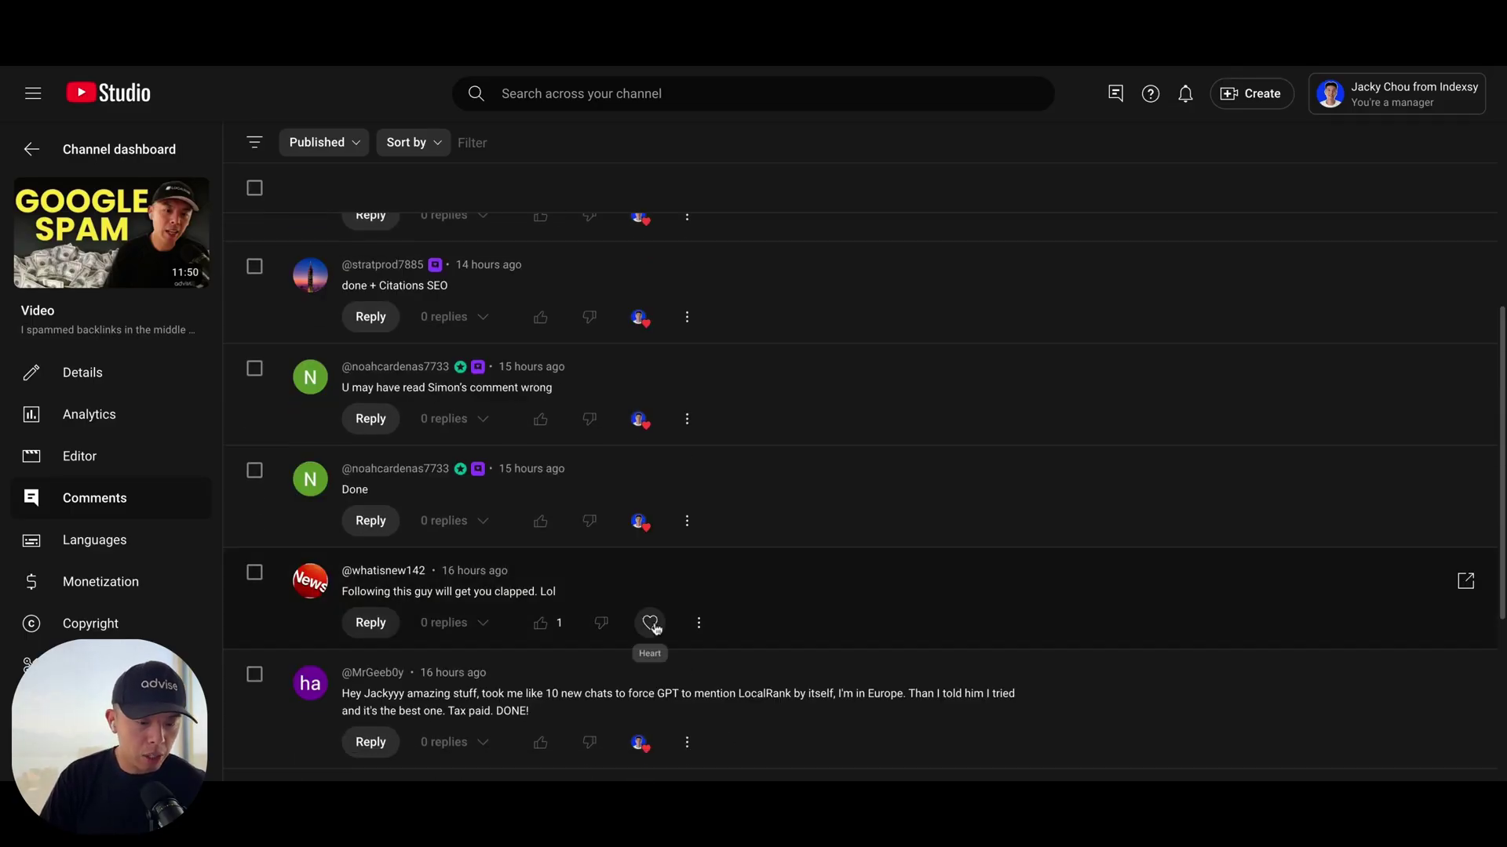